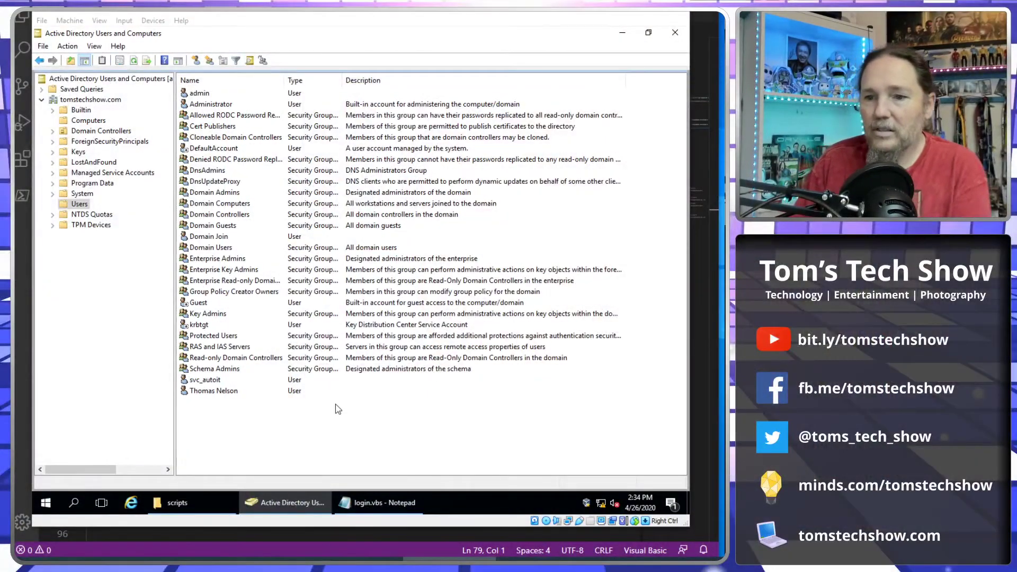
click(636, 95)
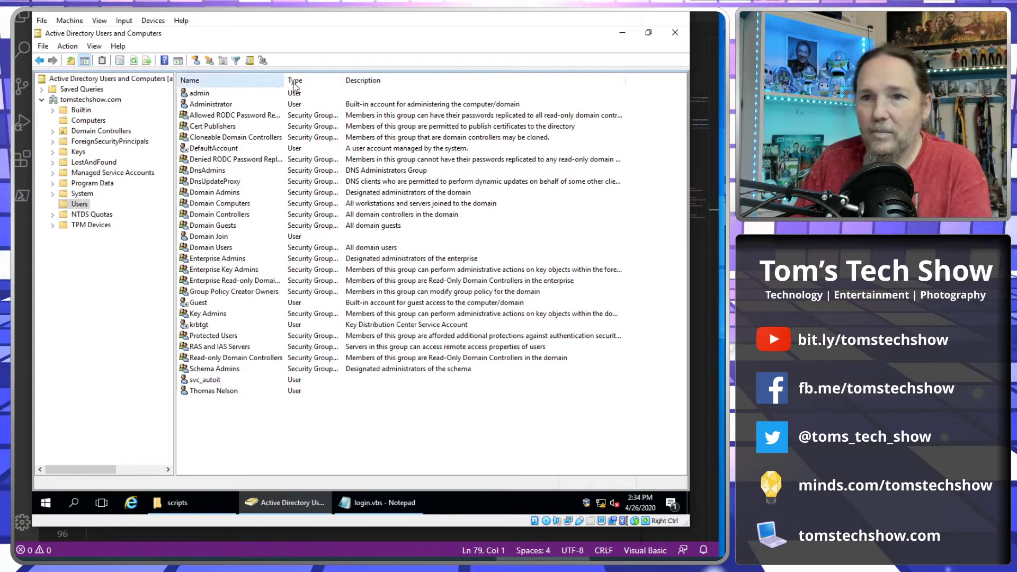
click(368, 392)
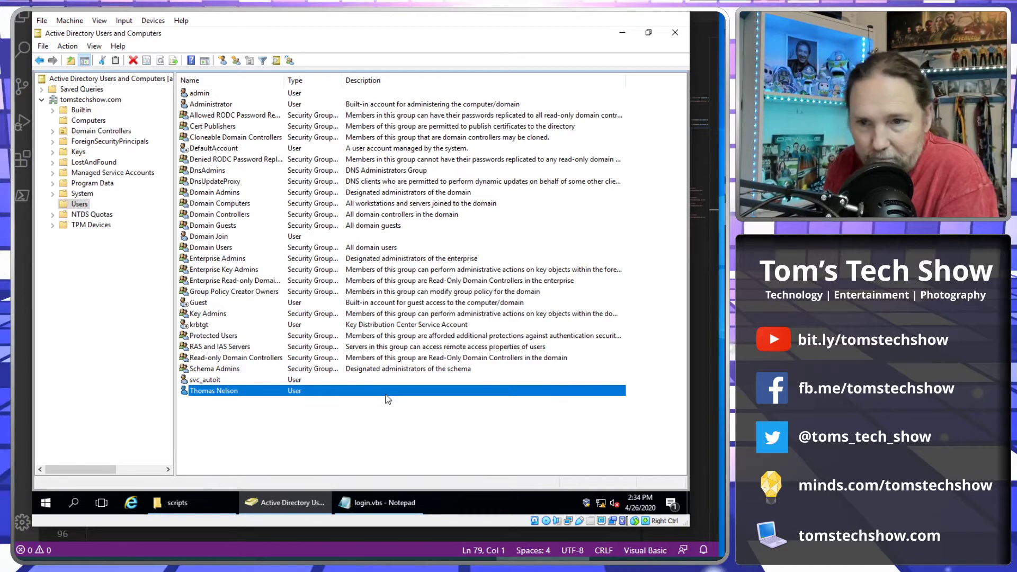
double_click(215, 391)
click(331, 301)
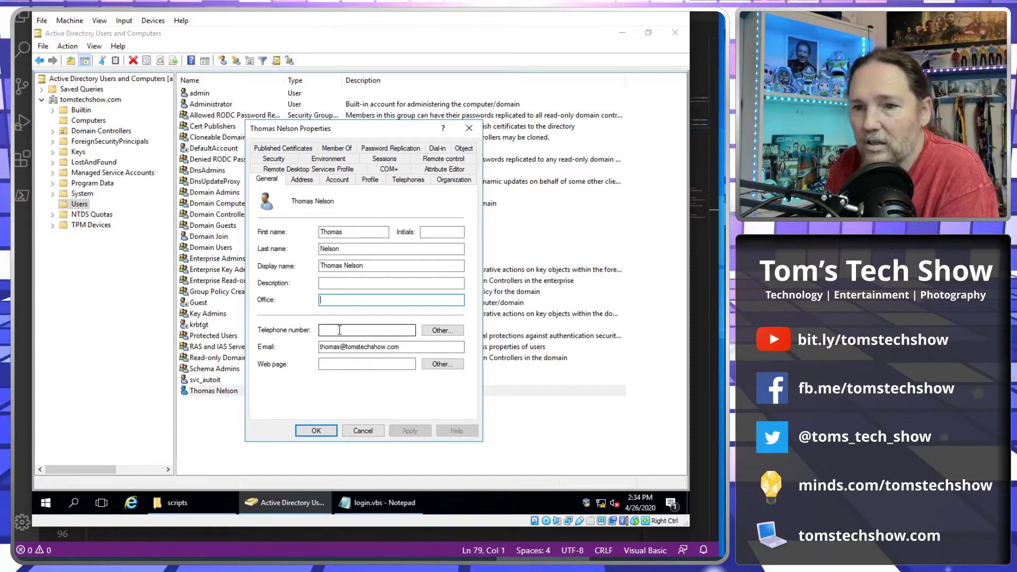
click(329, 364)
click(371, 180)
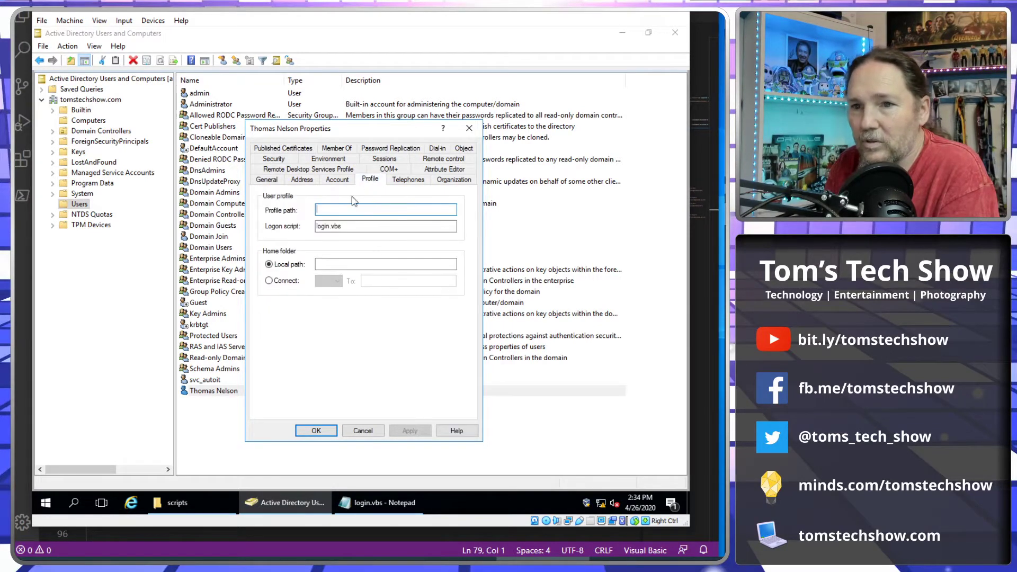
click(337, 180)
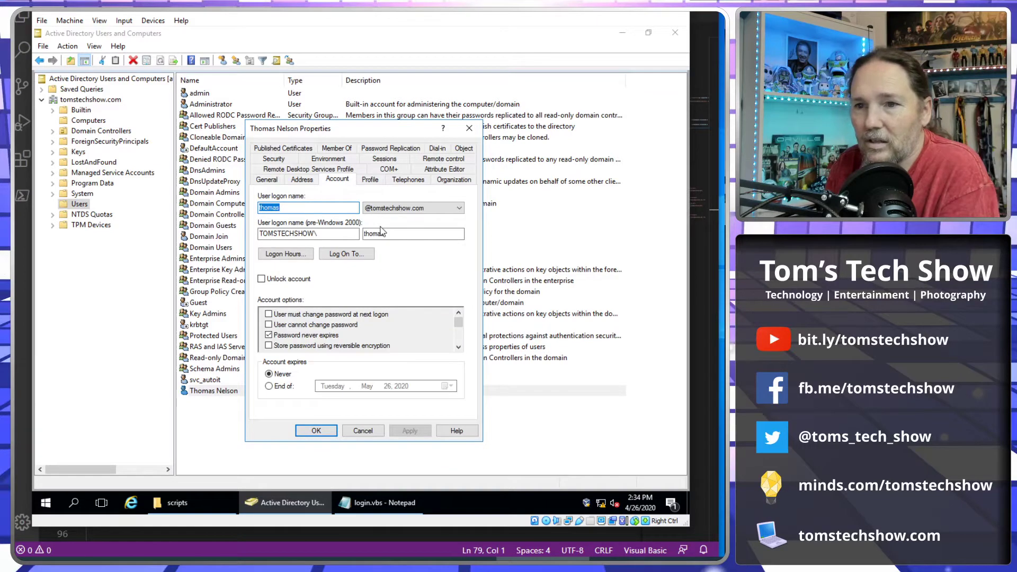
click(412, 181)
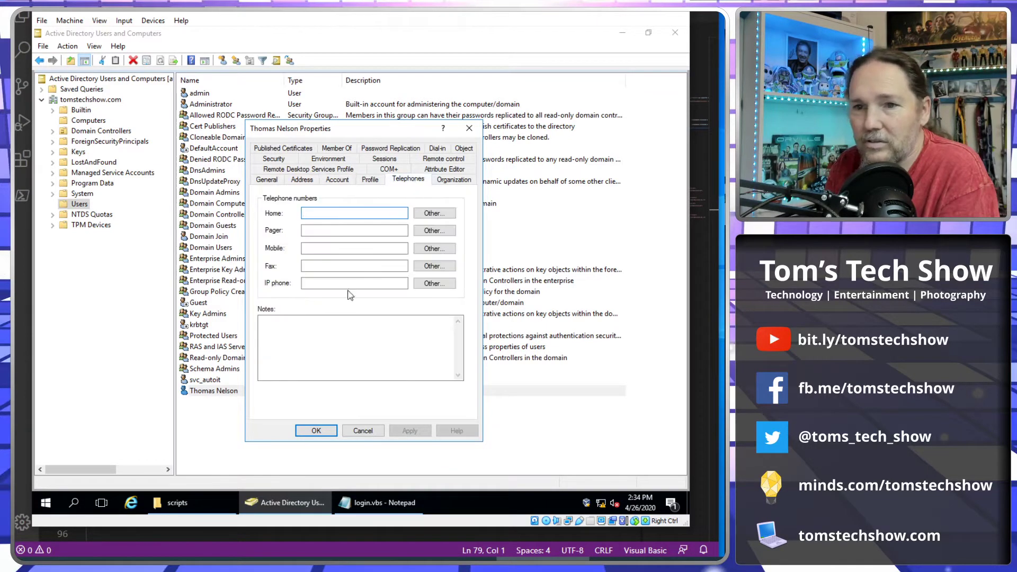
click(267, 180)
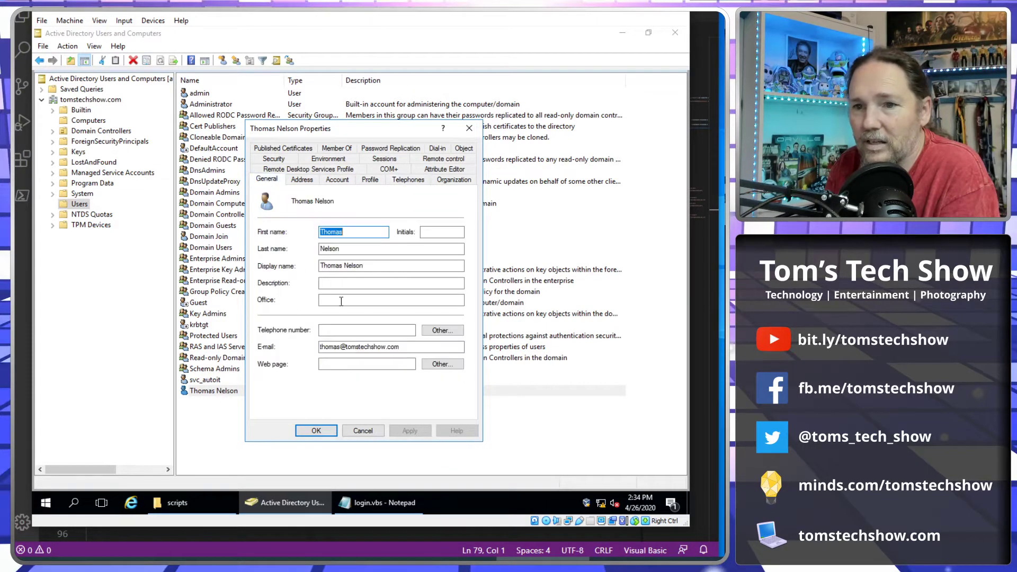
click(345, 282)
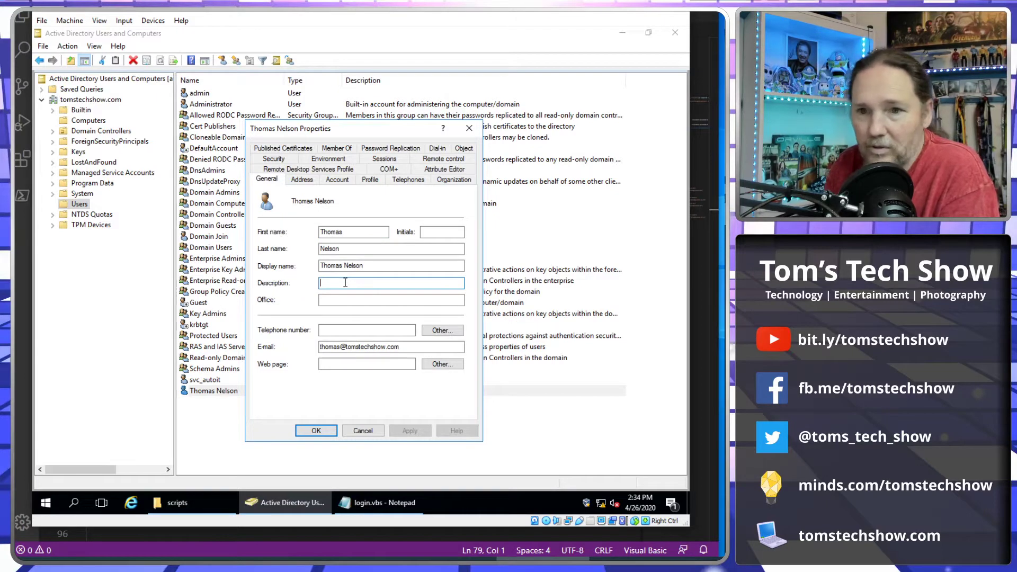
click(363, 432)
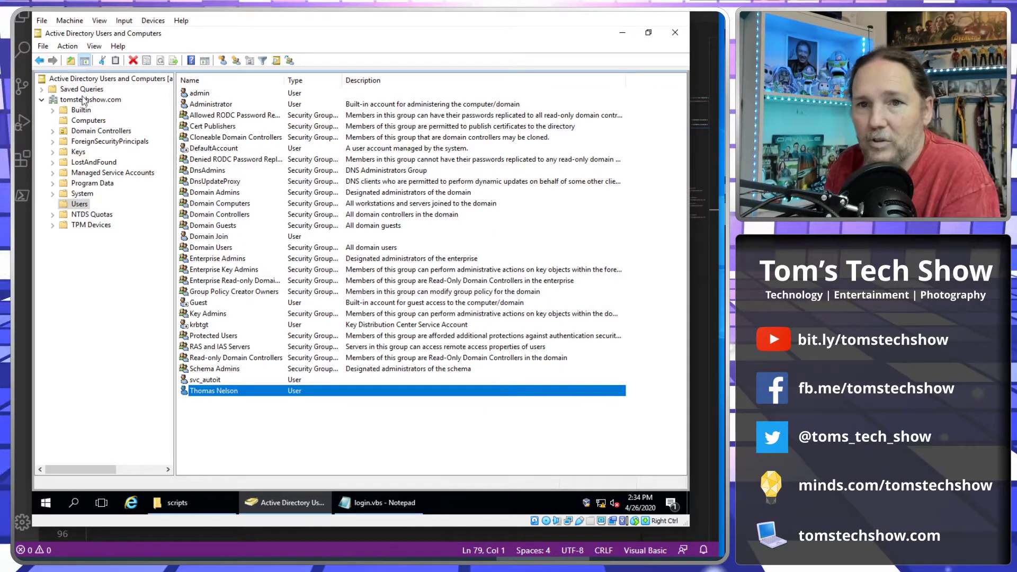
Open the tomstechshow.com Properties Security tab and its Advanced permission entries list.
right_click(83, 100)
click(137, 238)
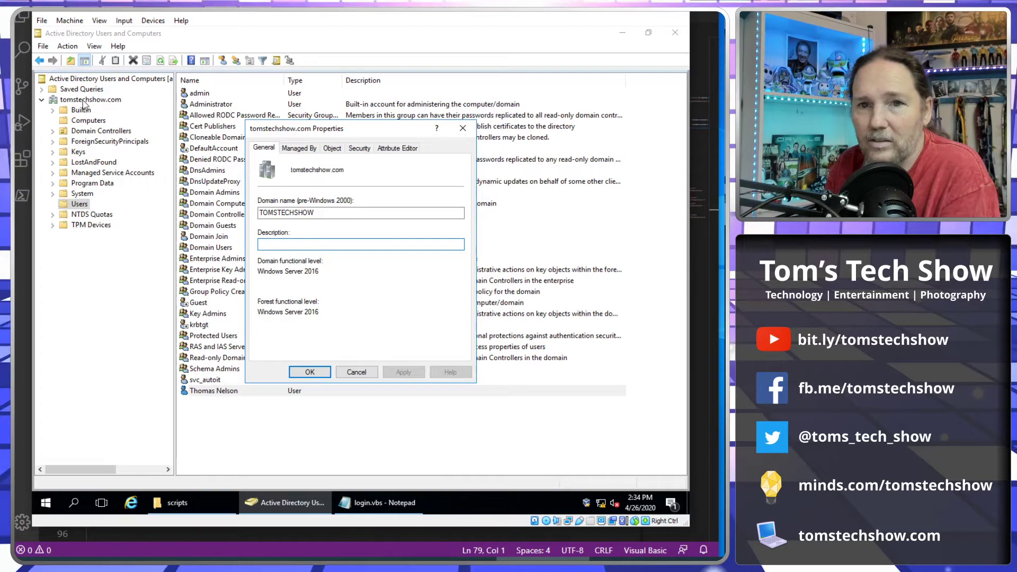
click(360, 149)
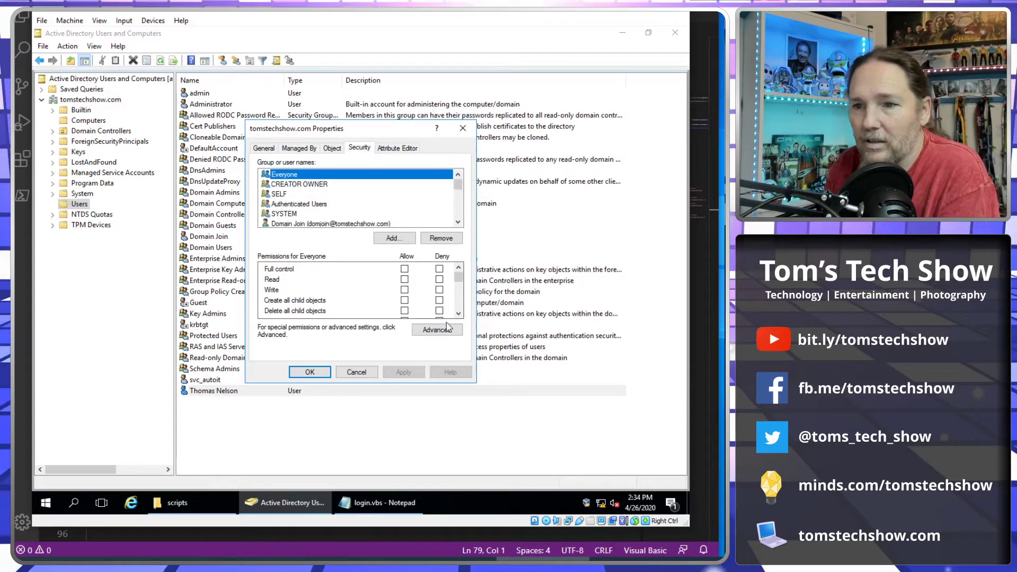
click(437, 329)
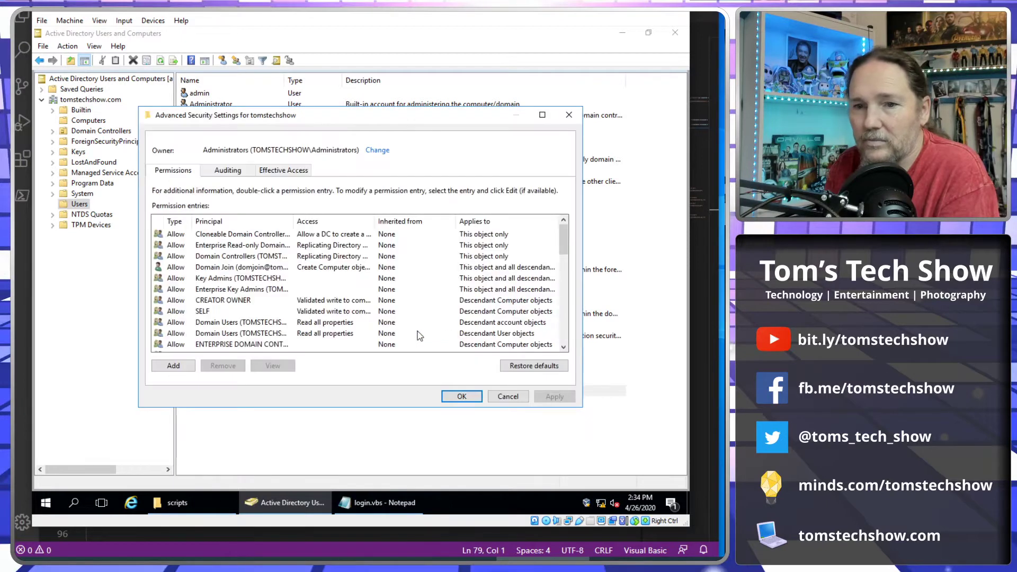
scroll(418, 336, down, 10)
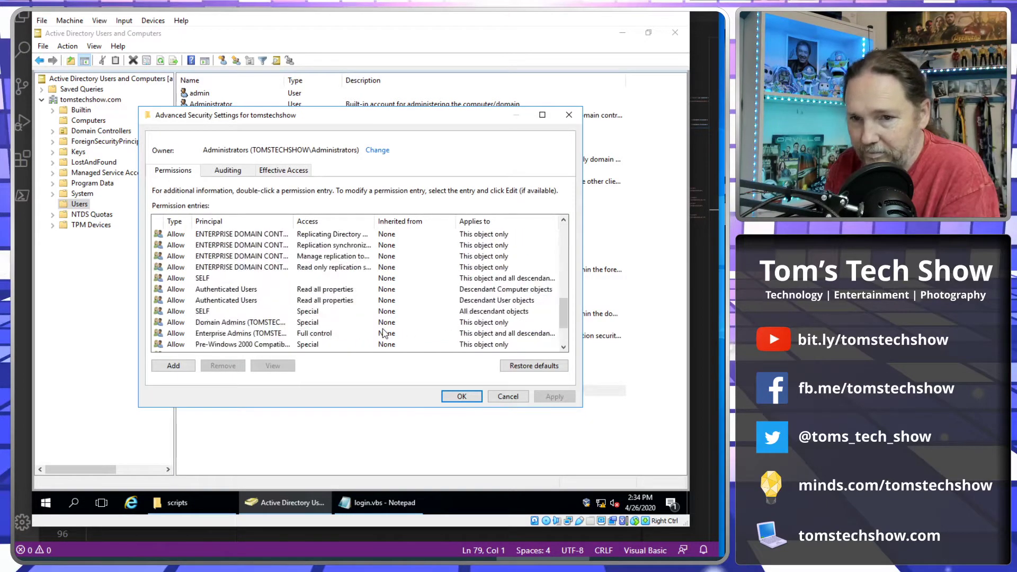
scroll(385, 333, down, 1)
scroll(385, 334, up, 1)
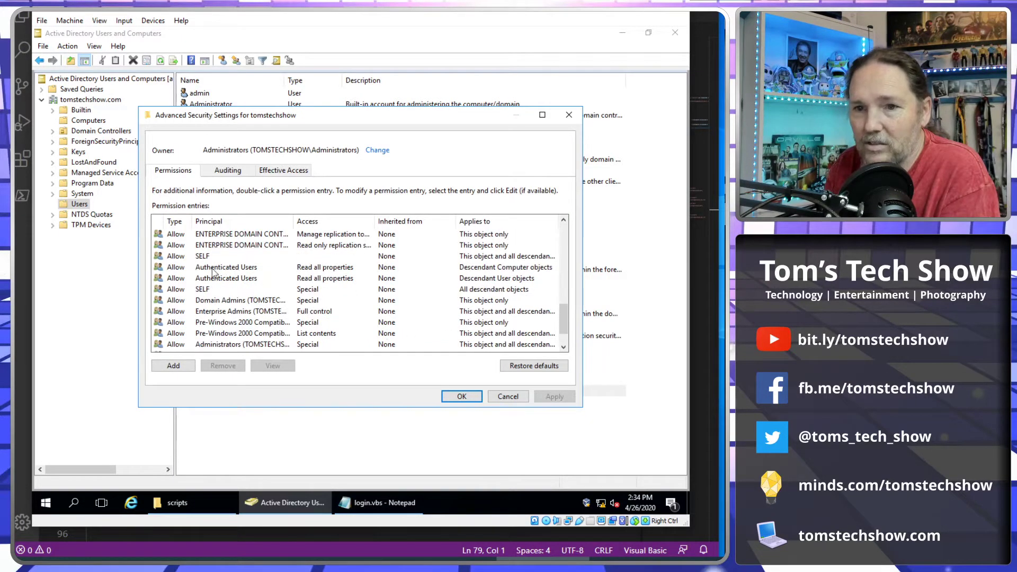
Add a permission entry with Authenticated Users as the principal, found by searching 'auth'.
click(173, 366)
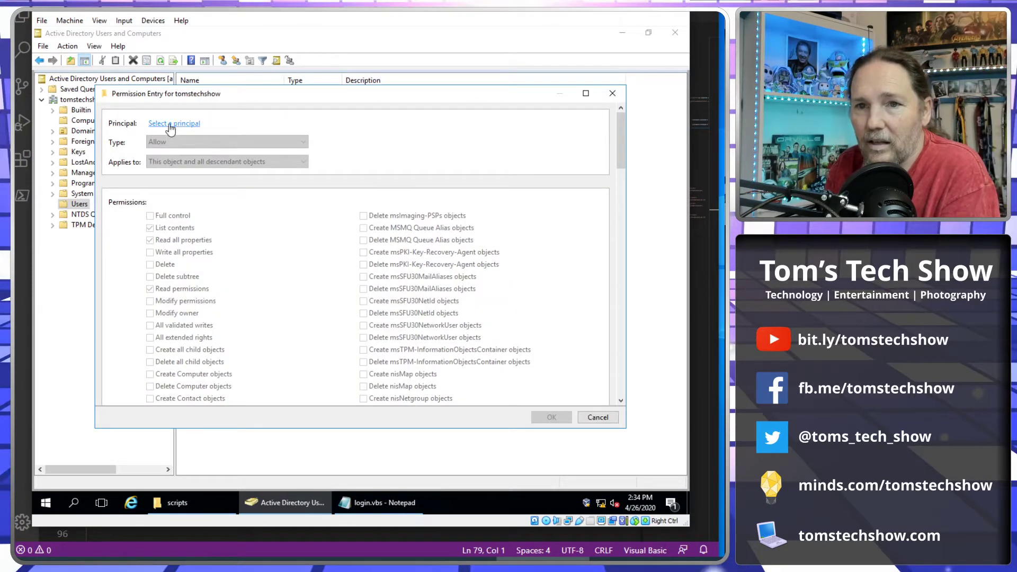
click(170, 124)
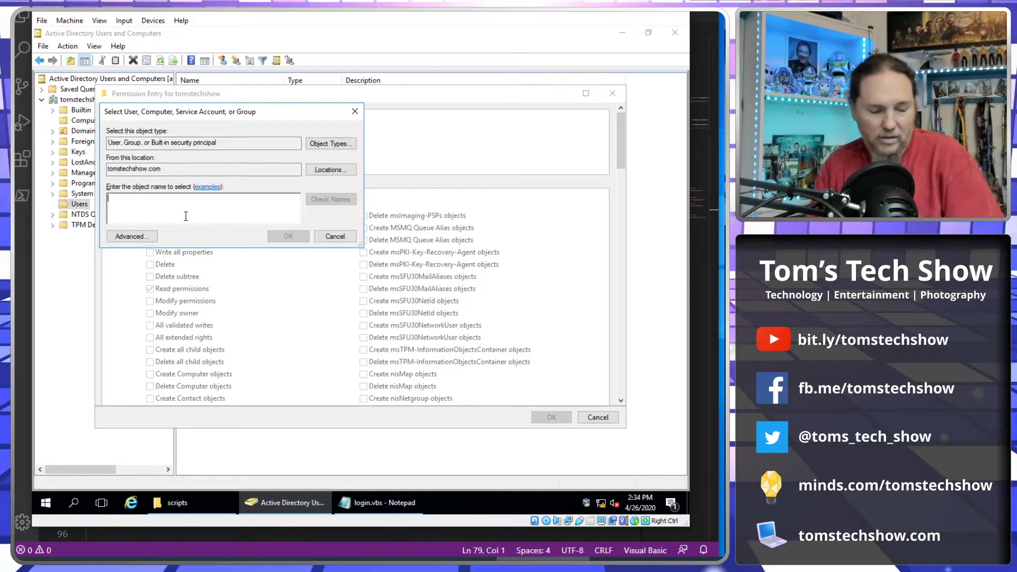
text(auth)
key(Return)
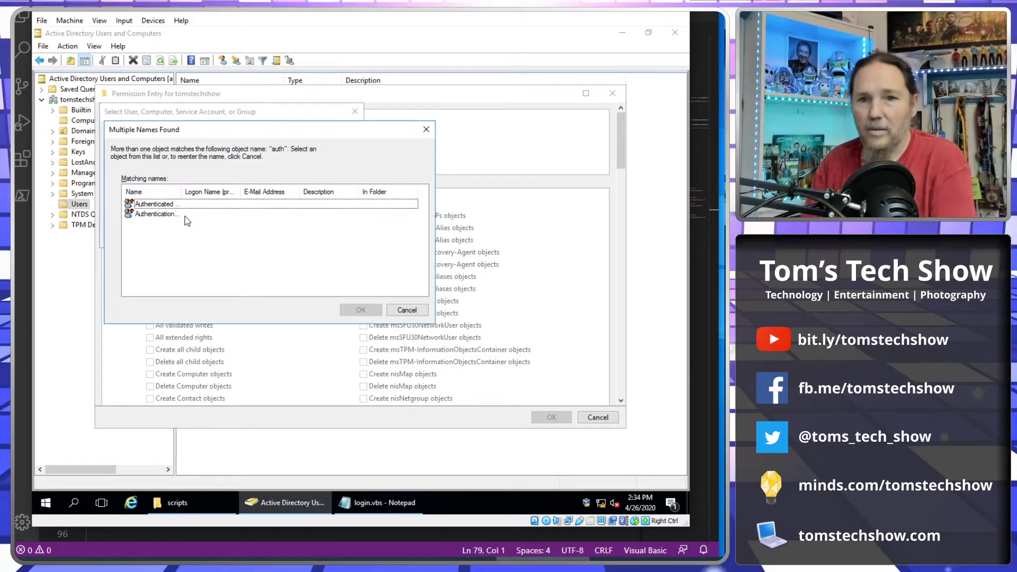
drag(181, 191, 227, 191)
click(166, 205)
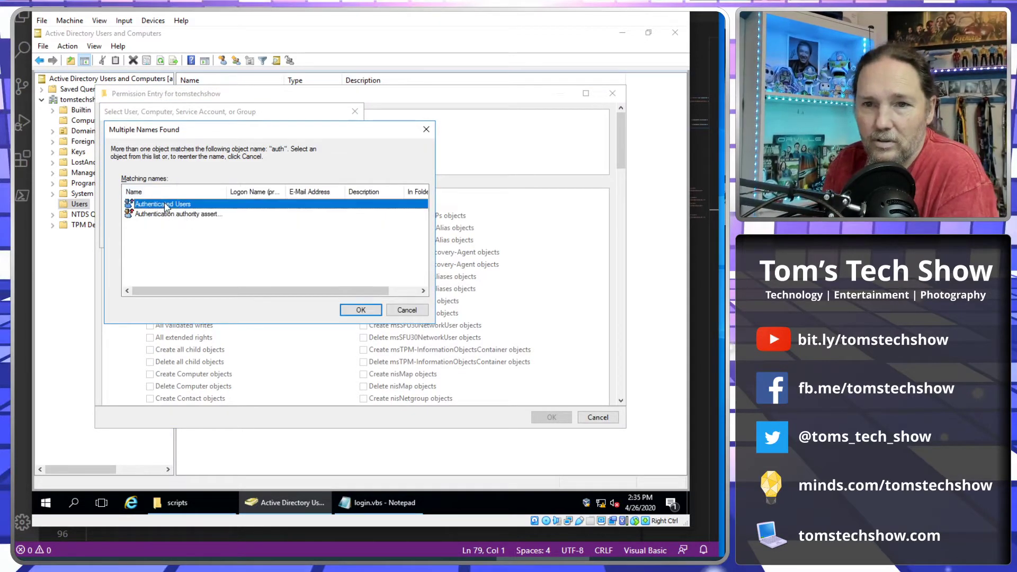
click(359, 312)
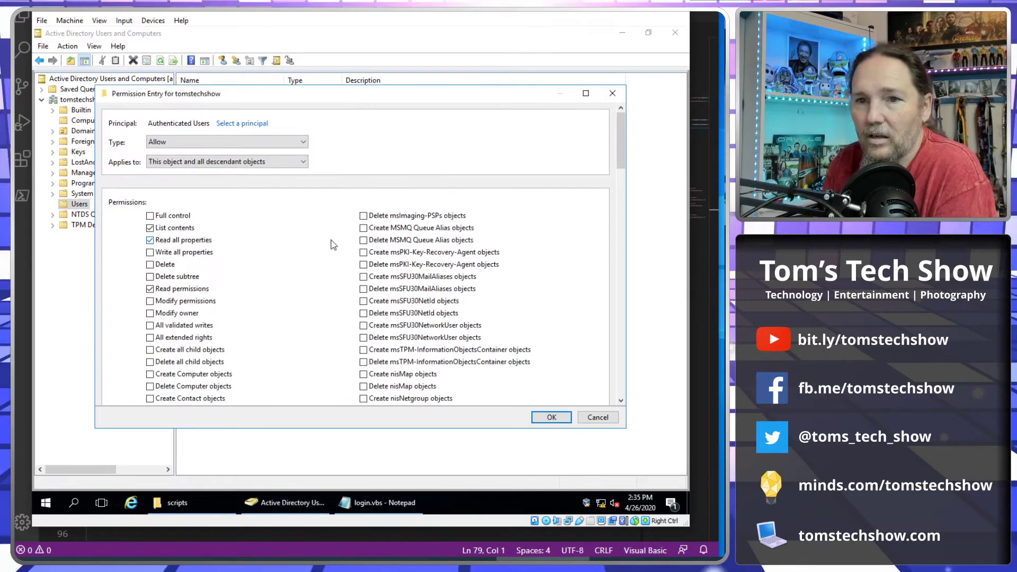
Set the entry's Applies to option to Descendant Computer objects.
click(303, 162)
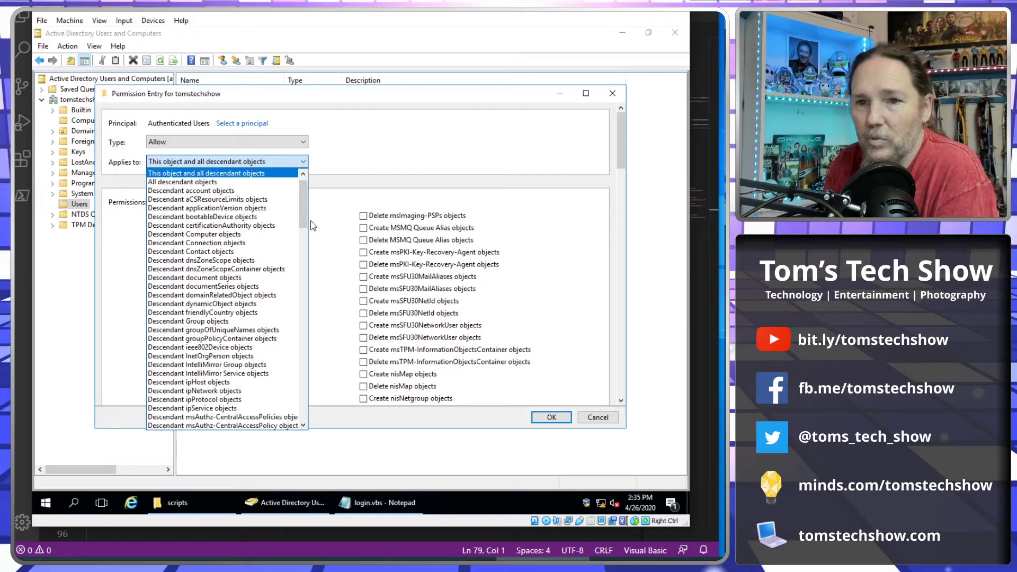
click(253, 235)
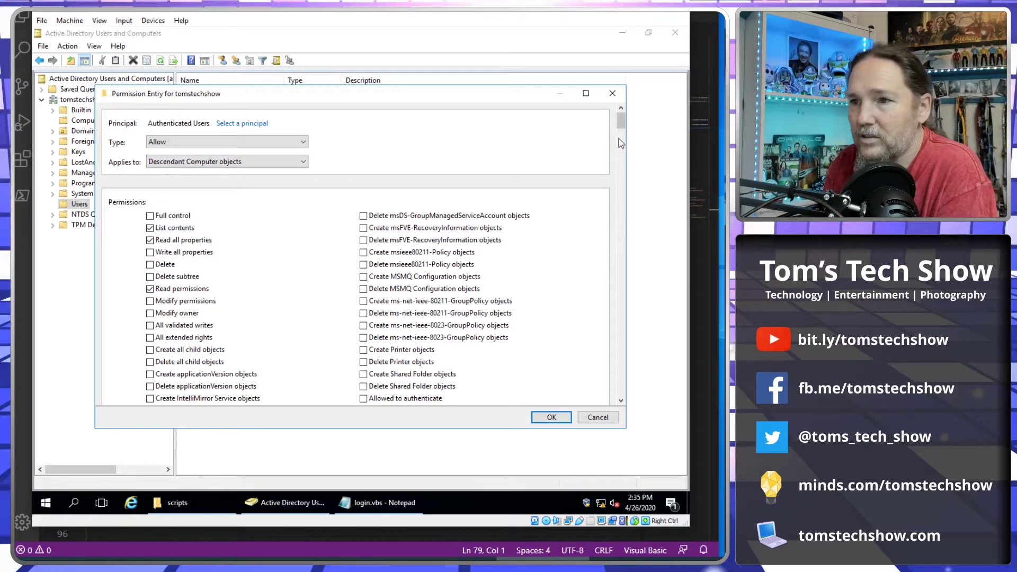
drag(621, 124, 619, 173)
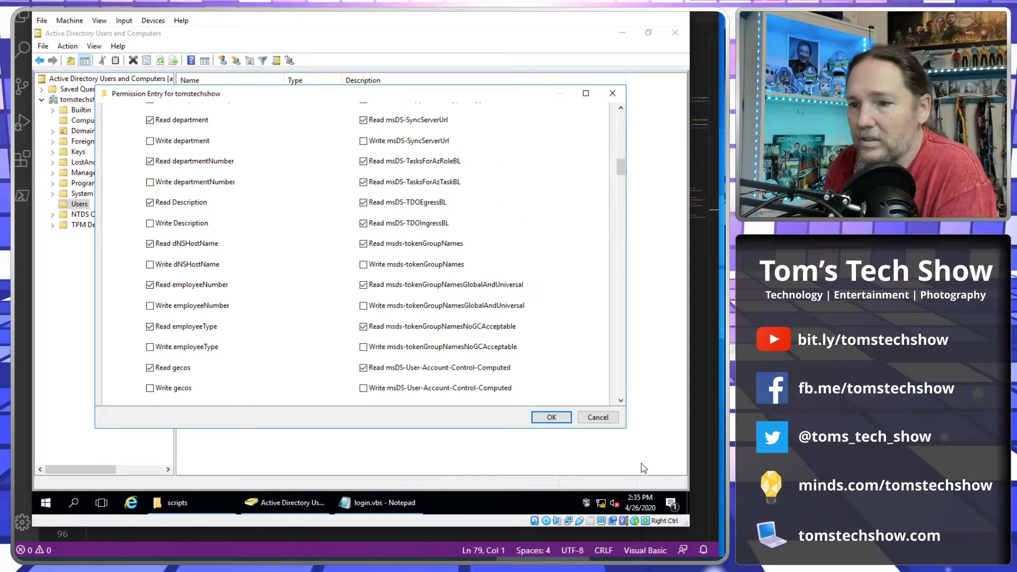
drag(623, 169, 622, 114)
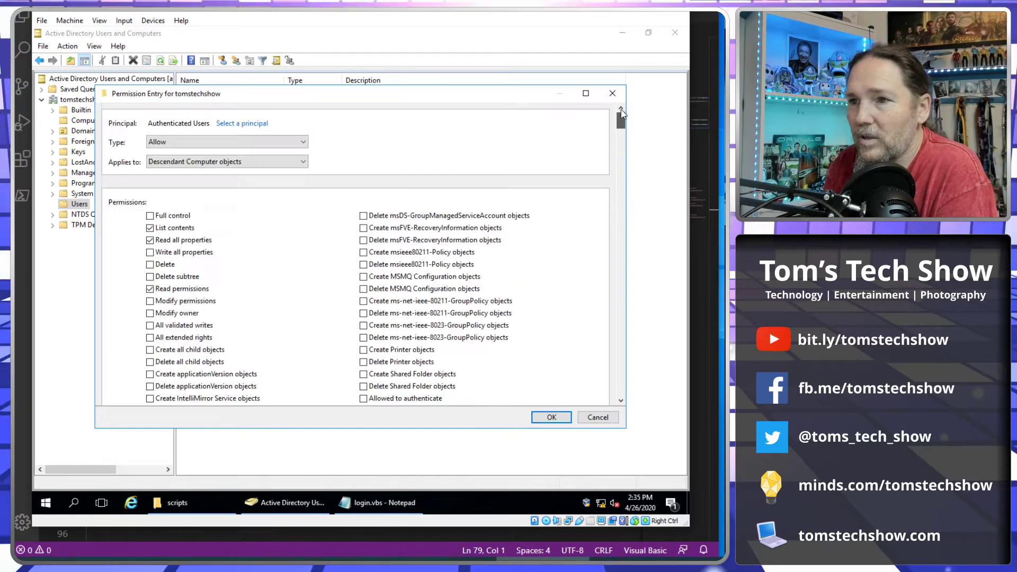
Try switching the new entry to Descendant User objects, then discard that entry.
click(288, 167)
scroll(296, 325, down, 15)
scroll(296, 324, down, 10)
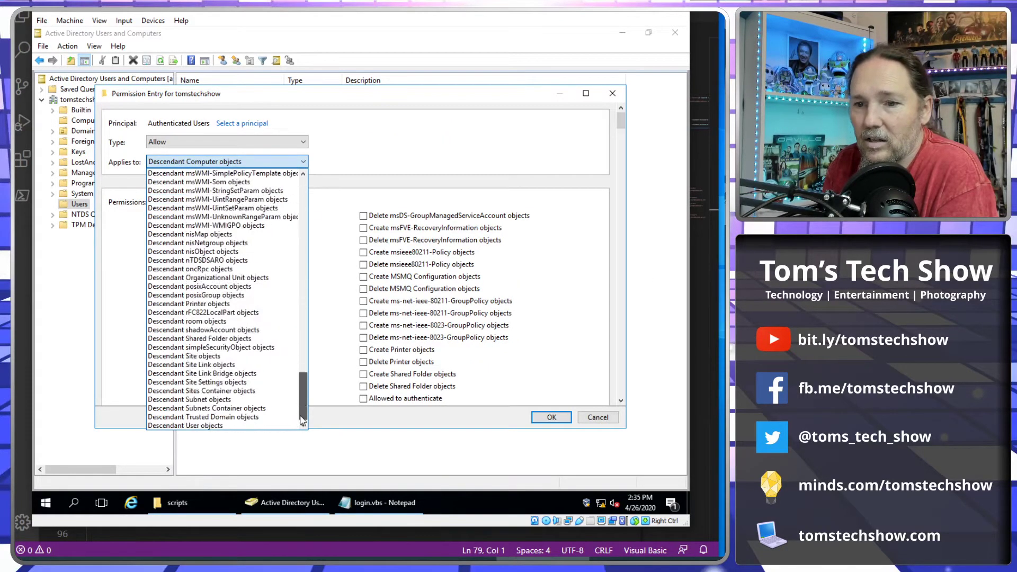
click(196, 427)
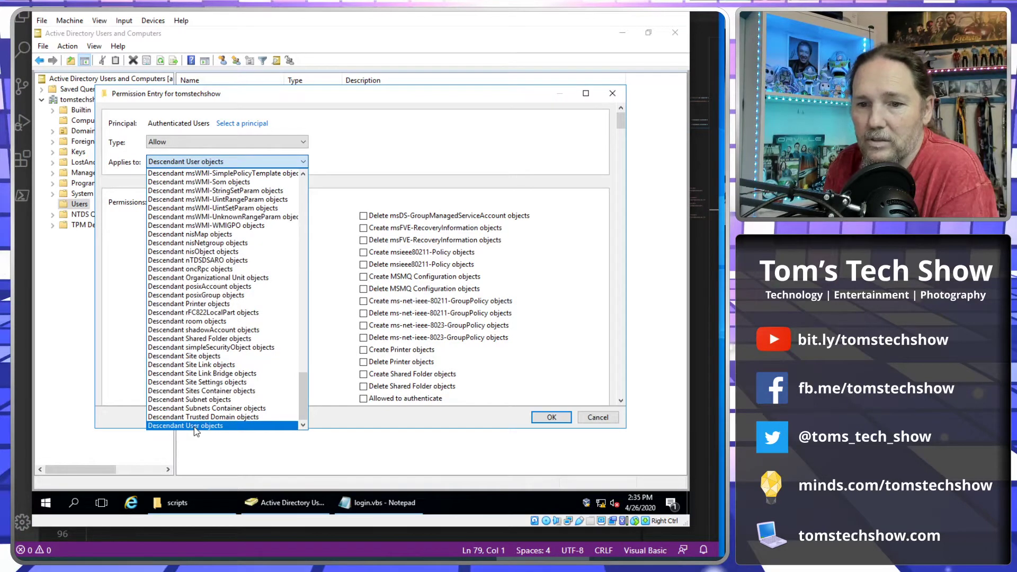
click(196, 427)
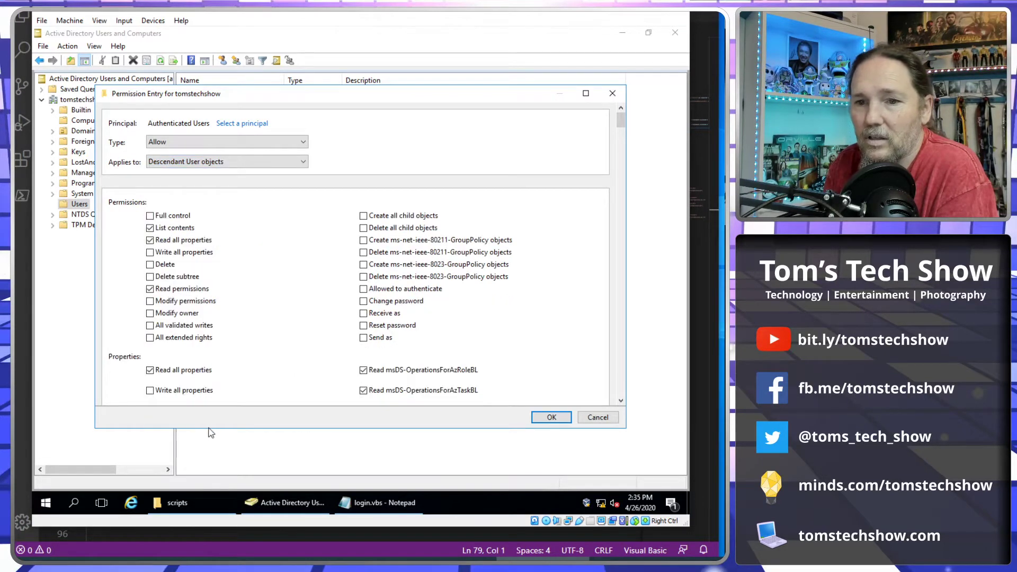
click(624, 367)
click(623, 367)
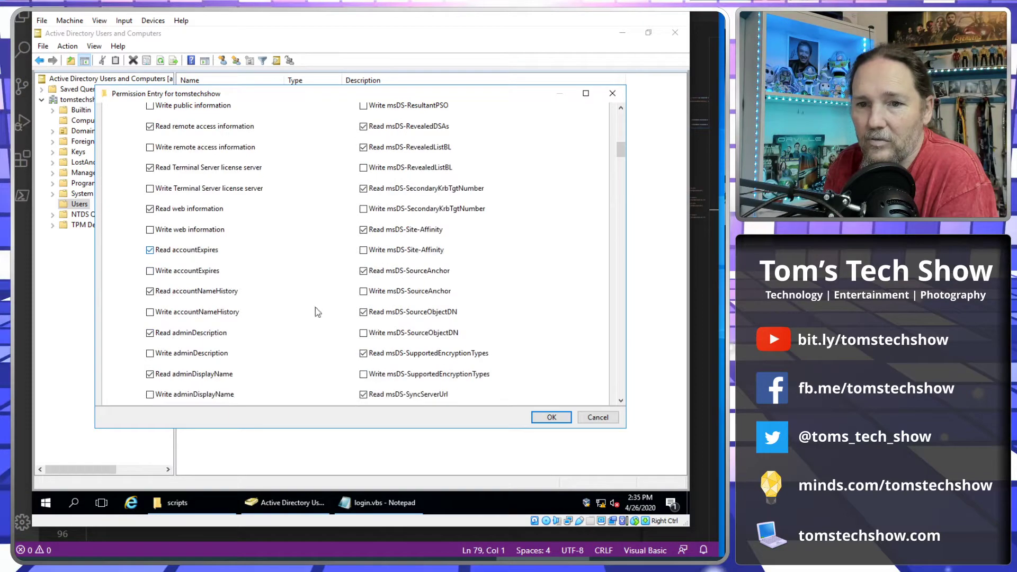
click(621, 378)
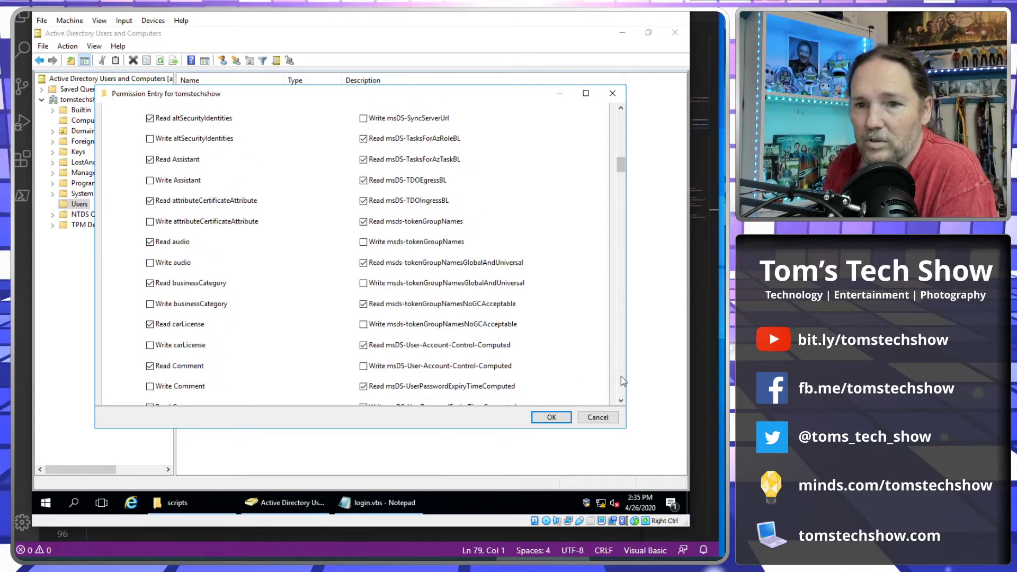
click(621, 378)
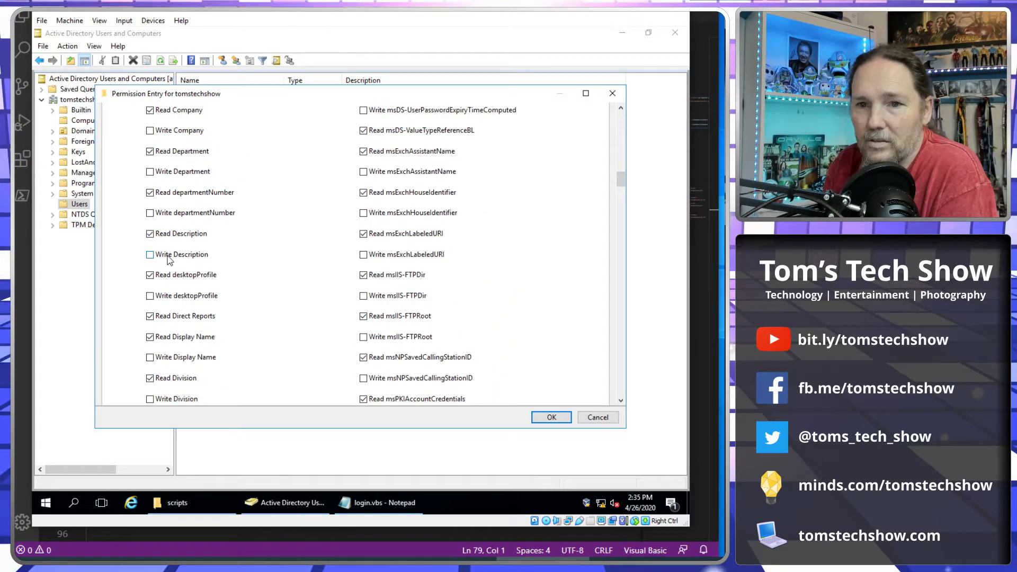
click(588, 419)
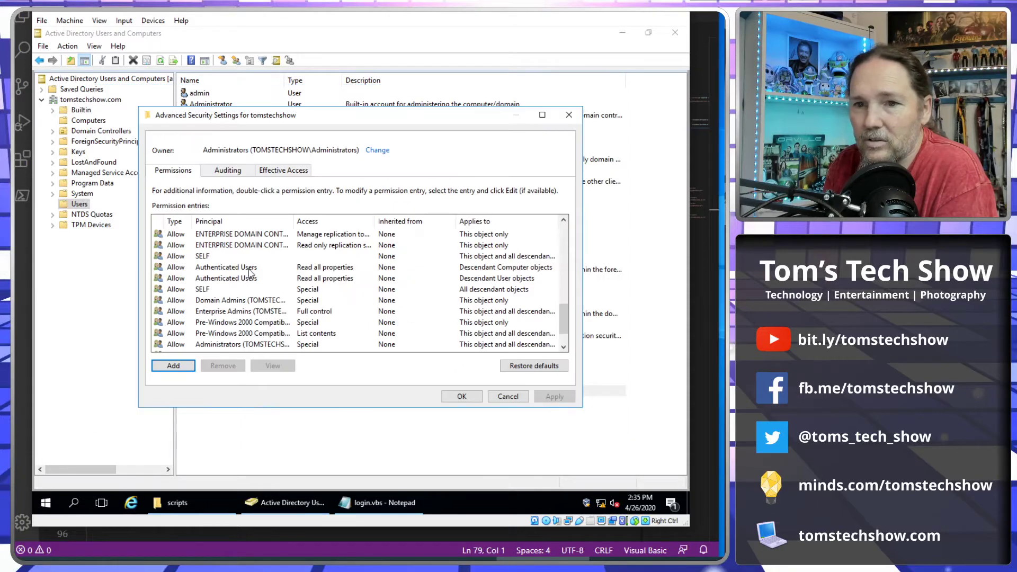
Review the Authenticated Users computer and user entries, then close both security dialogs with OK.
click(249, 269)
click(257, 279)
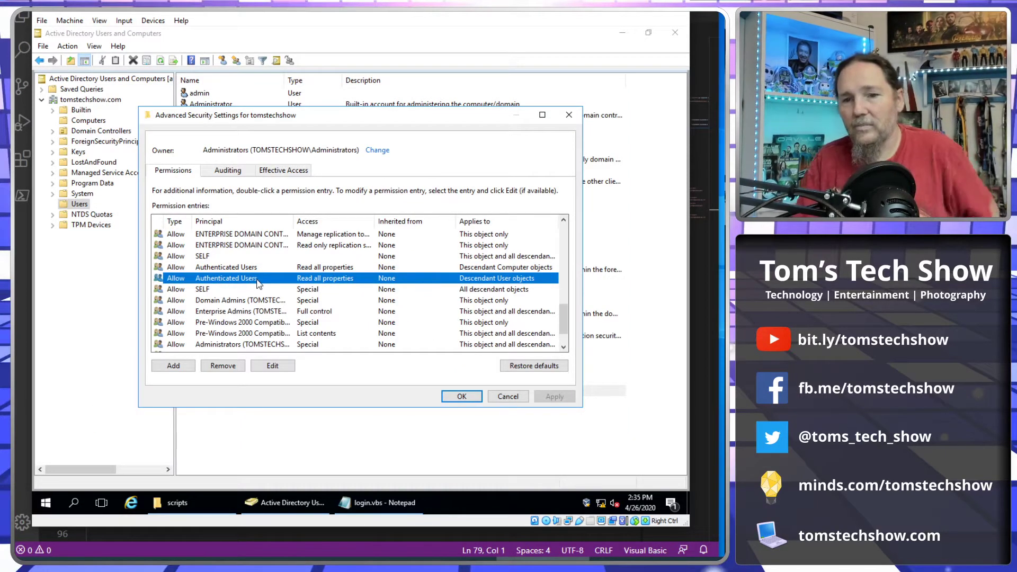
click(509, 398)
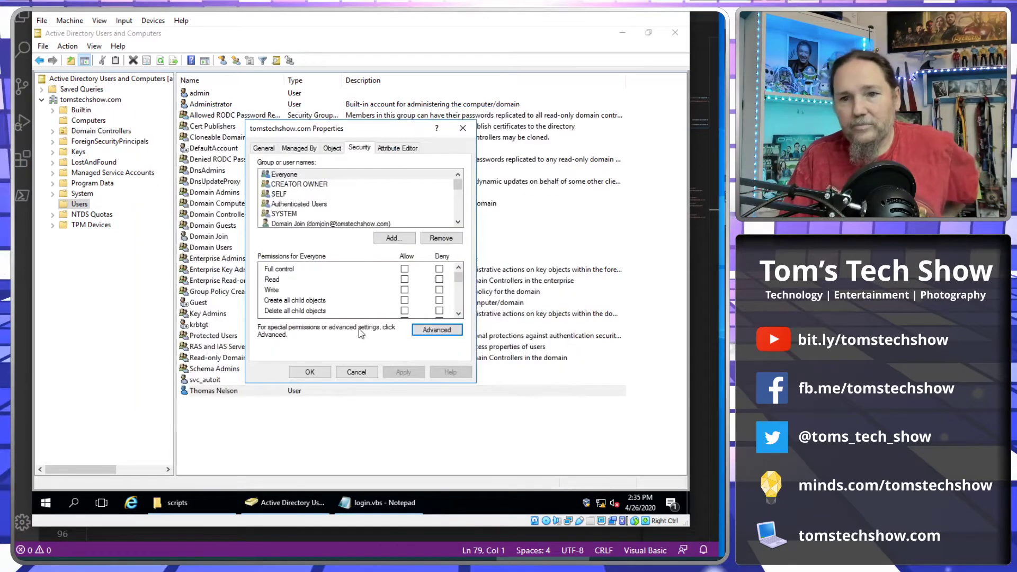
click(310, 372)
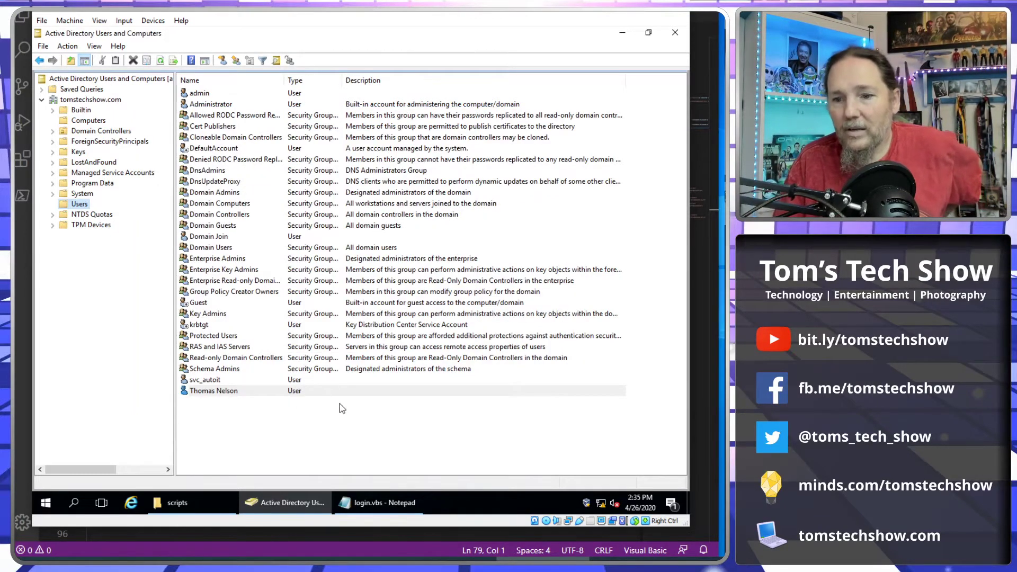
Switch from the VM's Notepad login.vbs to logon.vbs in Visual Studio Code.
click(366, 503)
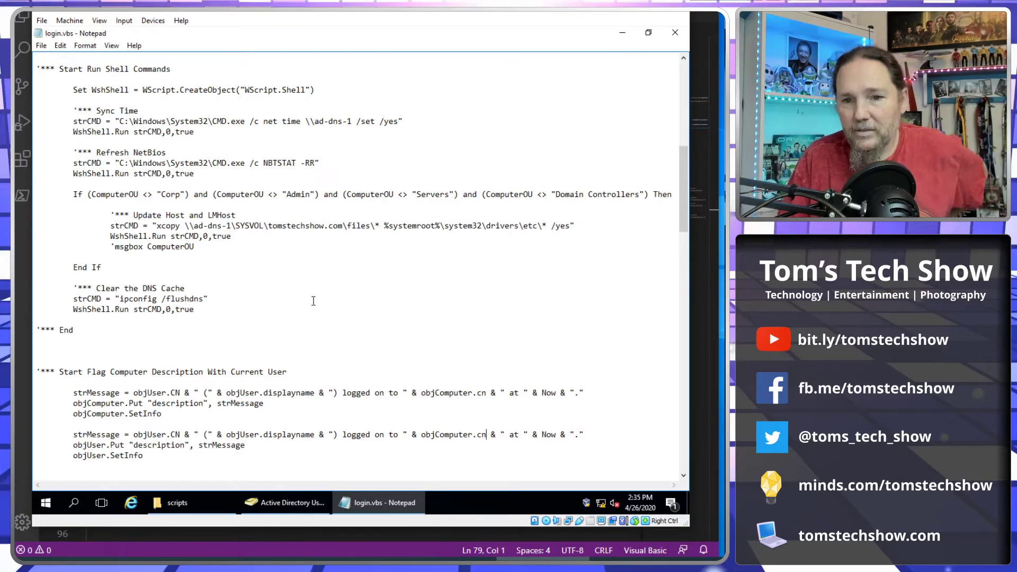
scroll(313, 300, up, 7)
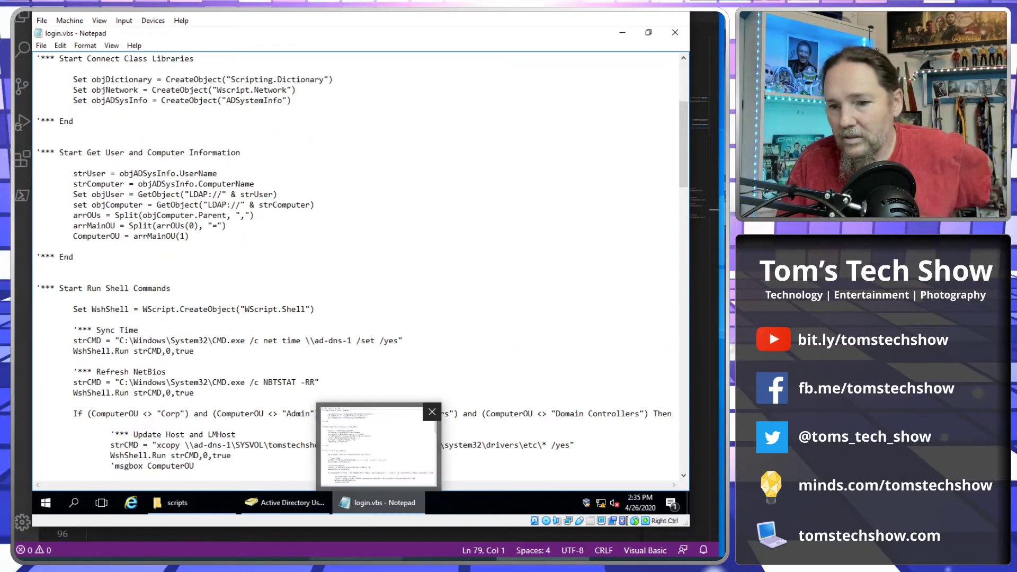
click(355, 537)
scroll(303, 269, up, 15)
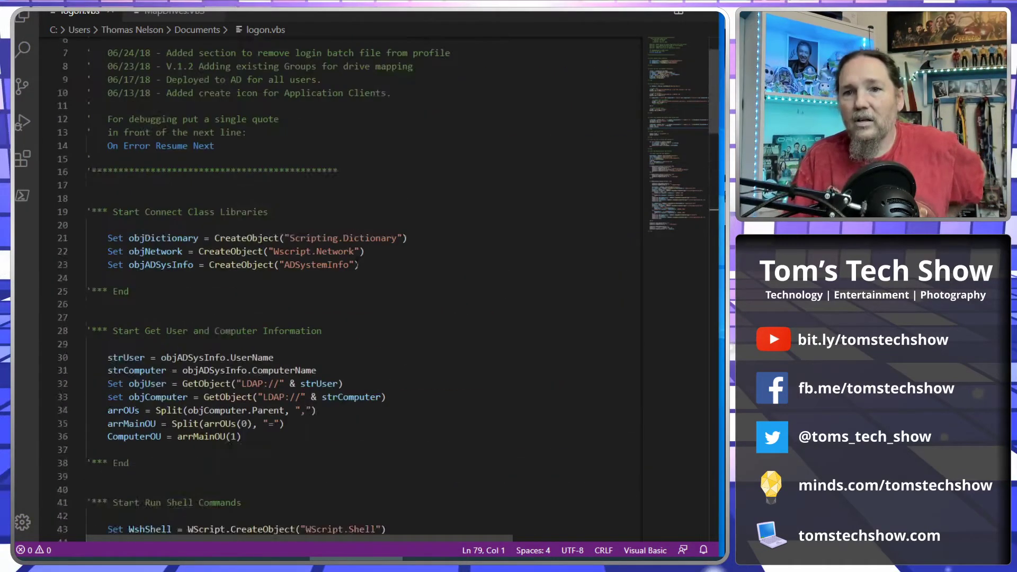
scroll(391, 263, down, 5)
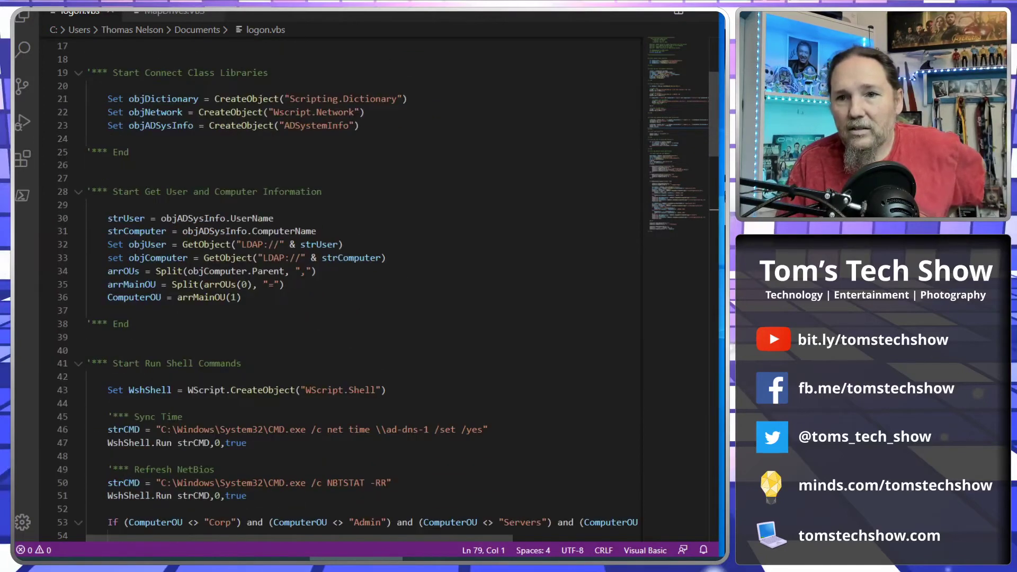
scroll(339, 286, up, 2)
Highlight line 23 creating ADSystemInfo and the lines reading the user and computer names.
drag(108, 195, 380, 196)
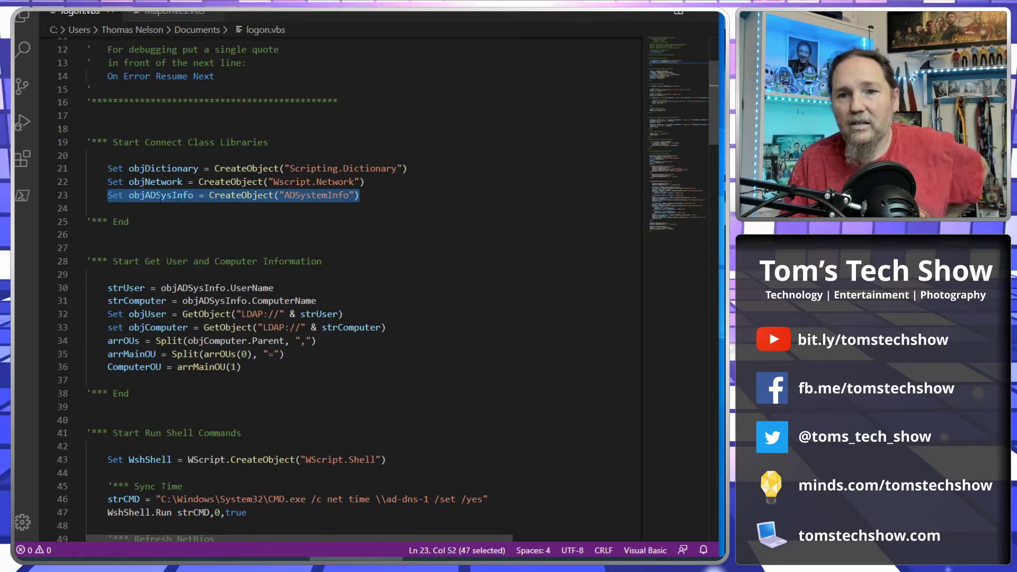
drag(359, 195, 270, 195)
scroll(450, 253, down, 2)
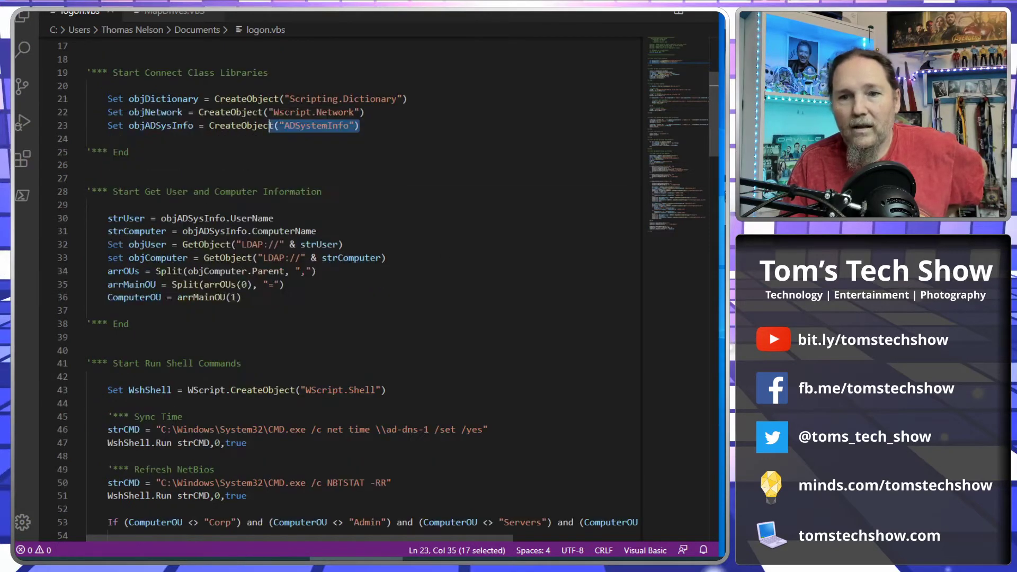
drag(107, 218, 274, 218)
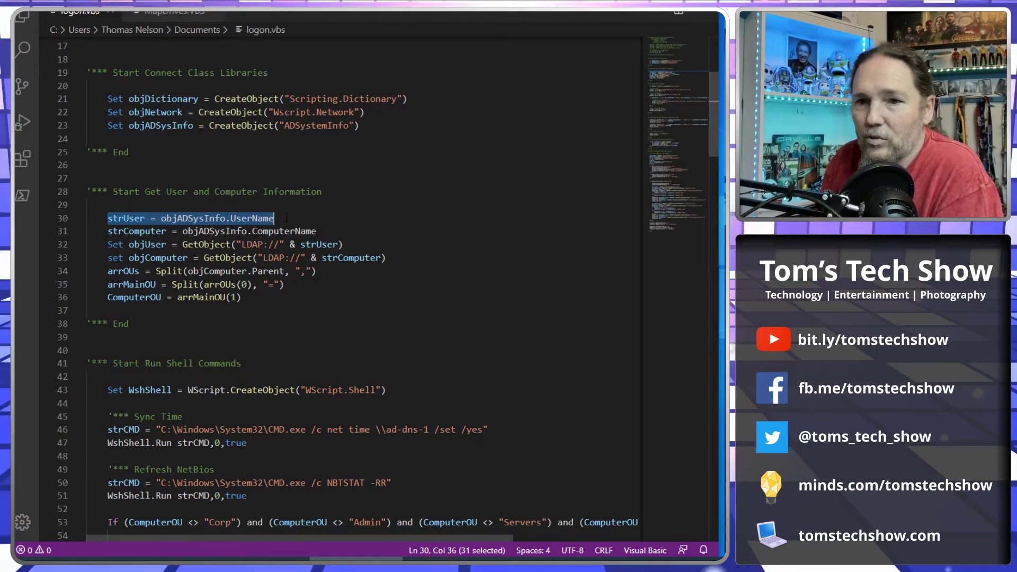
drag(108, 231, 392, 232)
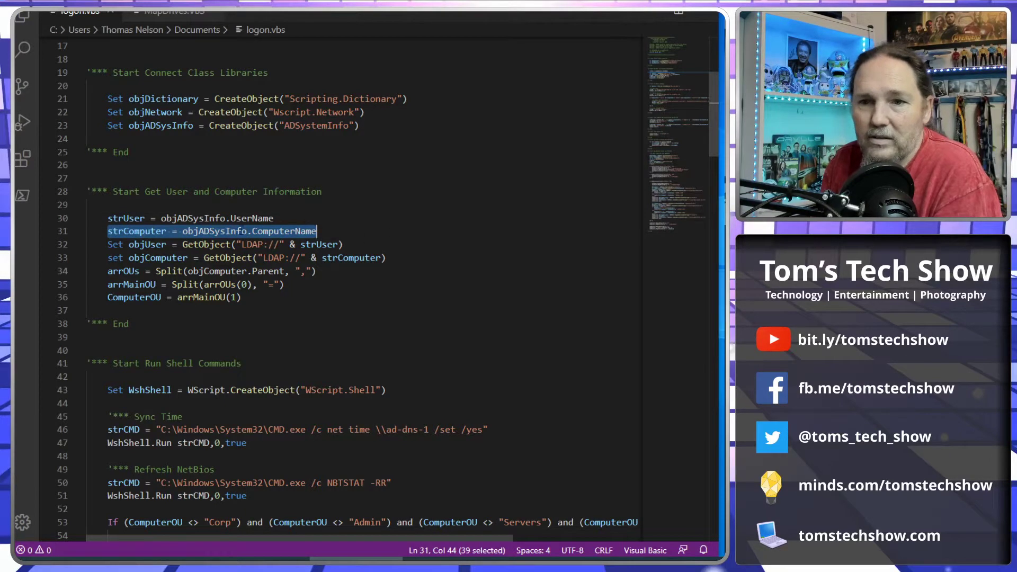
click(118, 231)
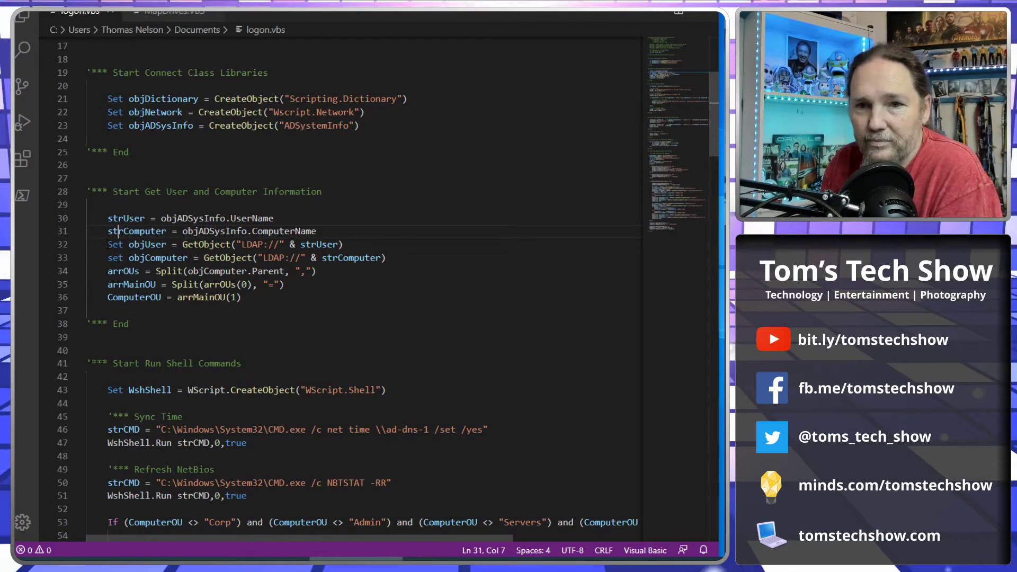
Highlight the lines binding the user and computer objects, lines 30–33.
drag(107, 244, 406, 244)
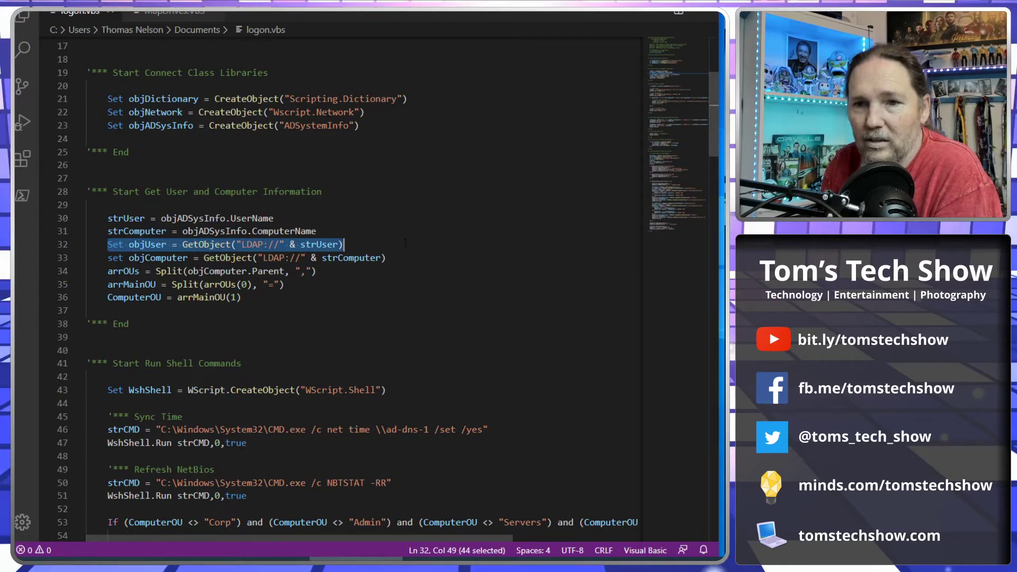
drag(108, 258, 431, 260)
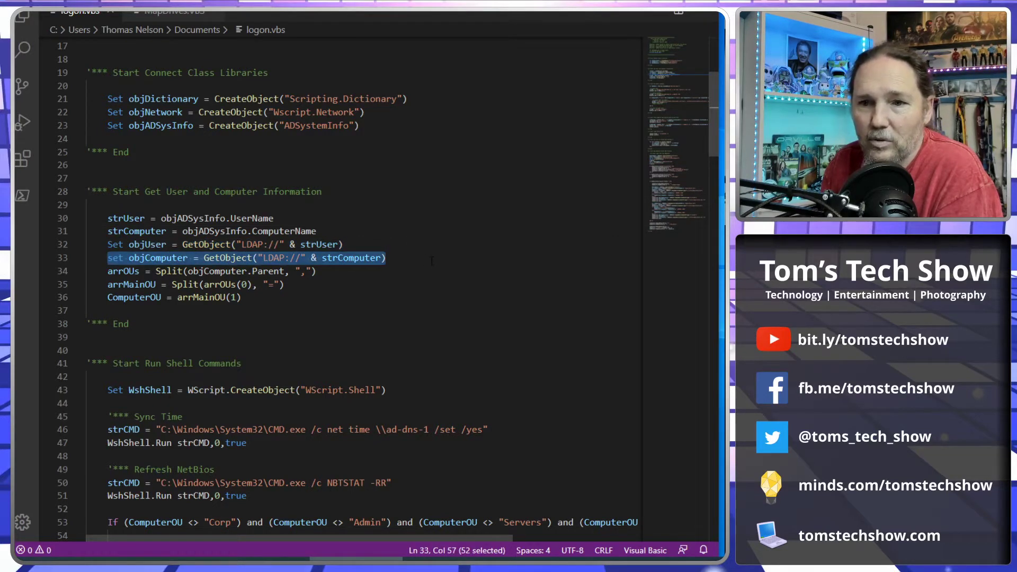
scroll(445, 265, down, 1)
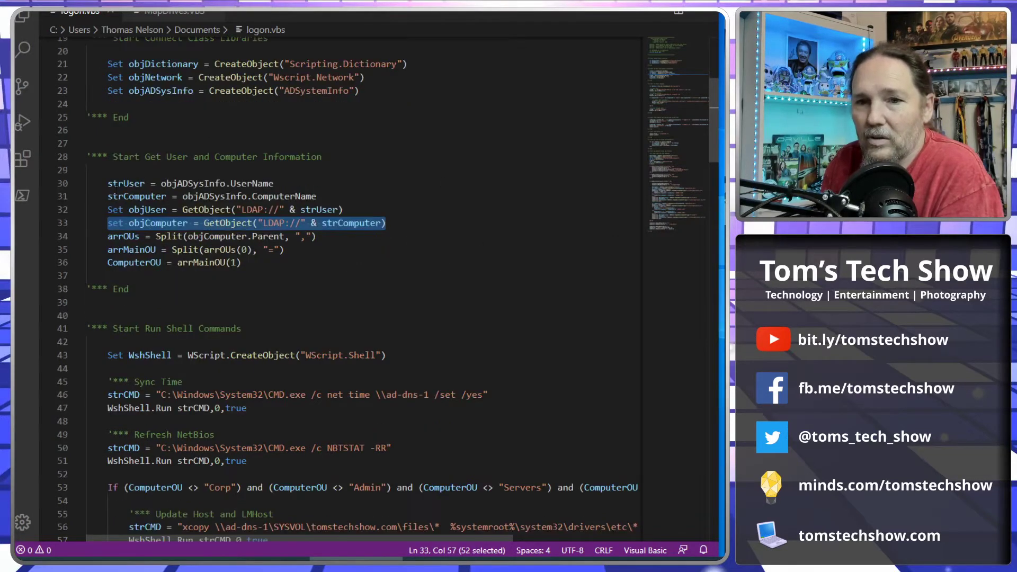
drag(108, 184, 379, 233)
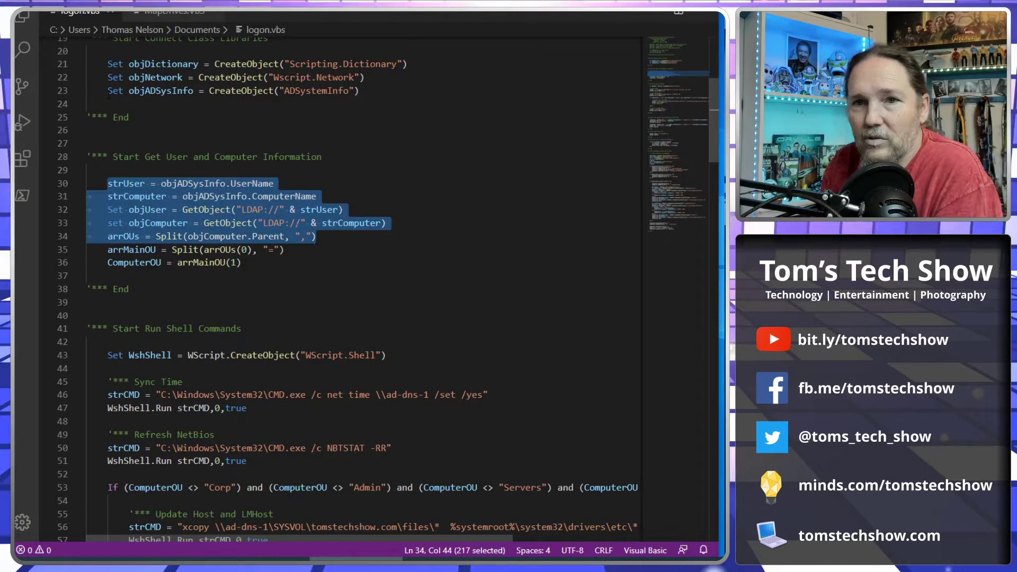
drag(108, 91, 374, 91)
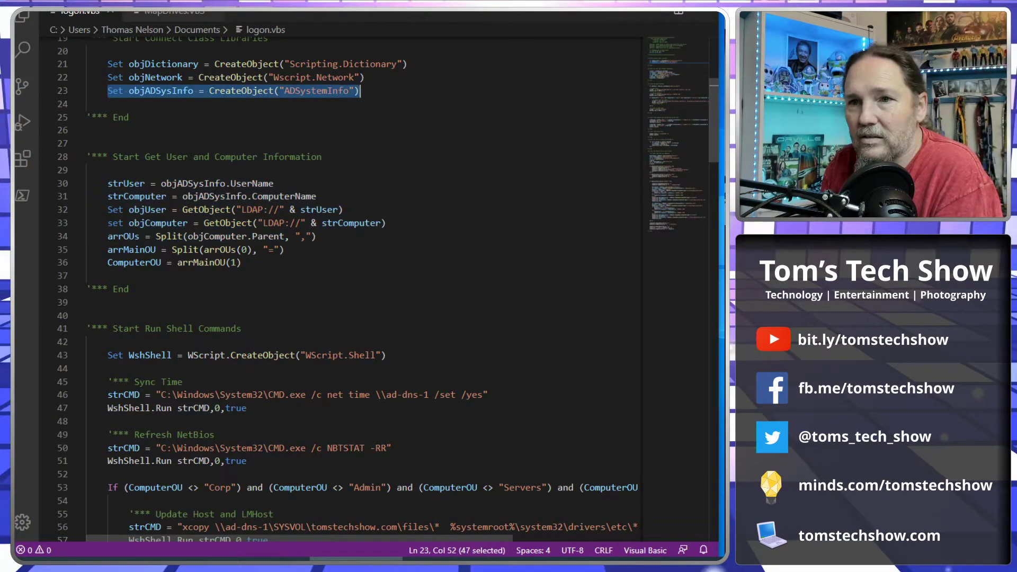
drag(109, 184, 430, 227)
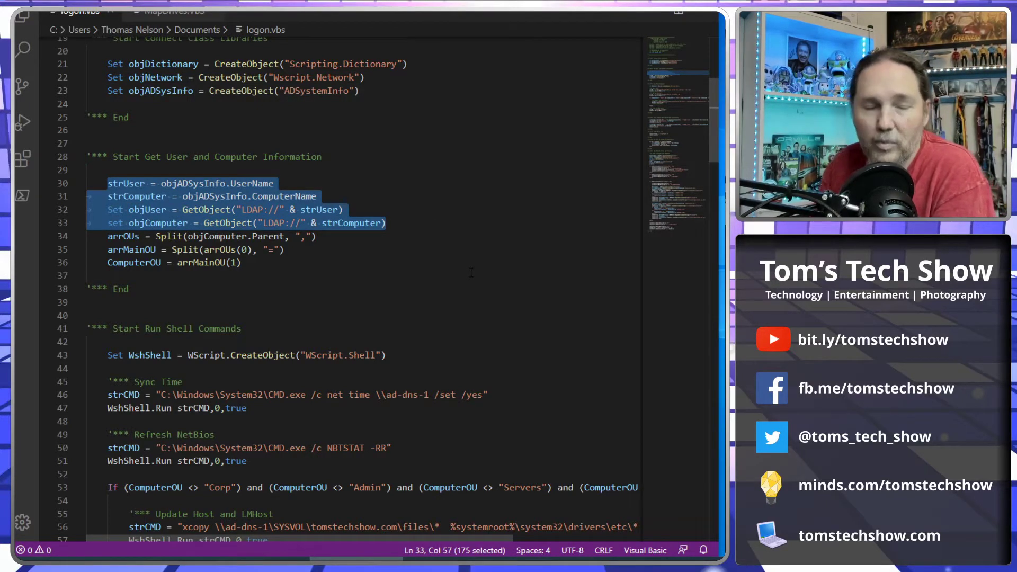
Replace objComputer.displayname with objComputer.CN in the message on line 72.
scroll(477, 270, down, 10)
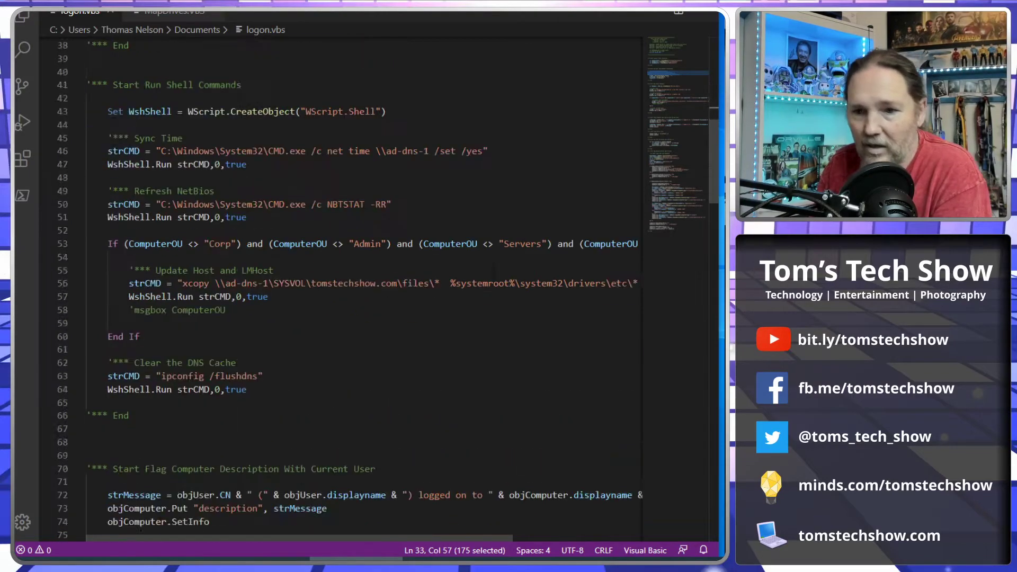
scroll(495, 268, down, 3)
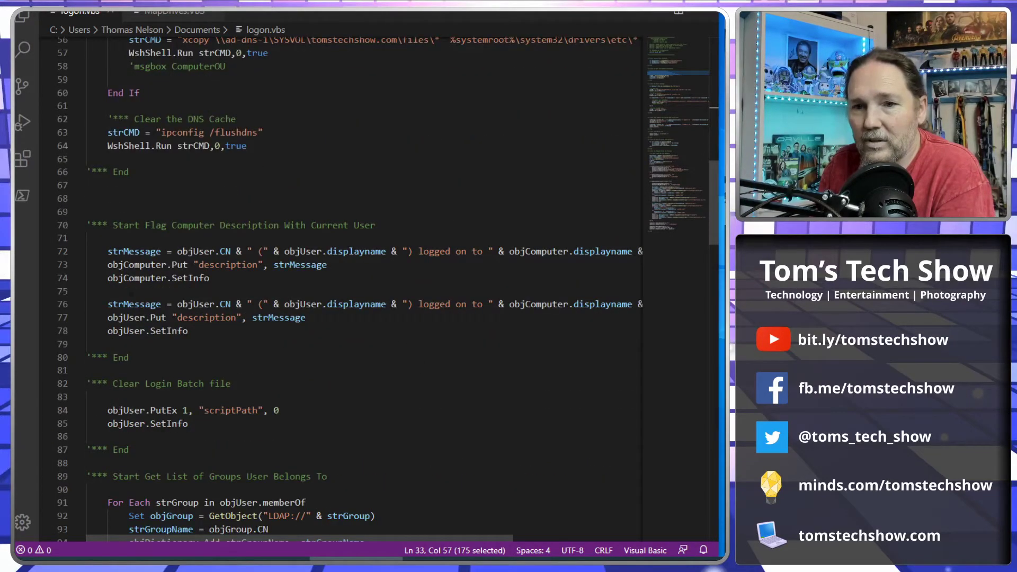
double_click(109, 252)
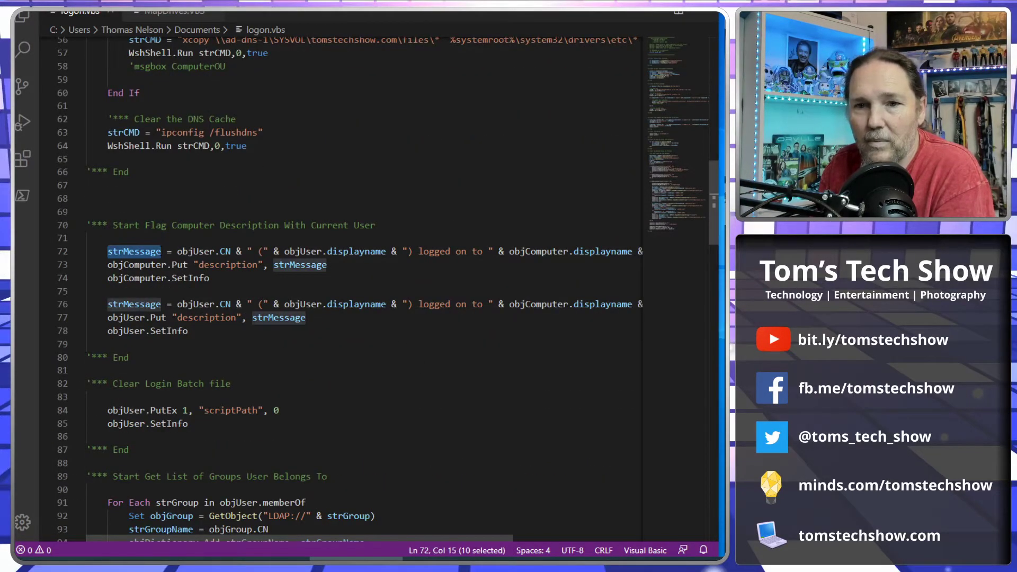
drag(178, 251, 232, 251)
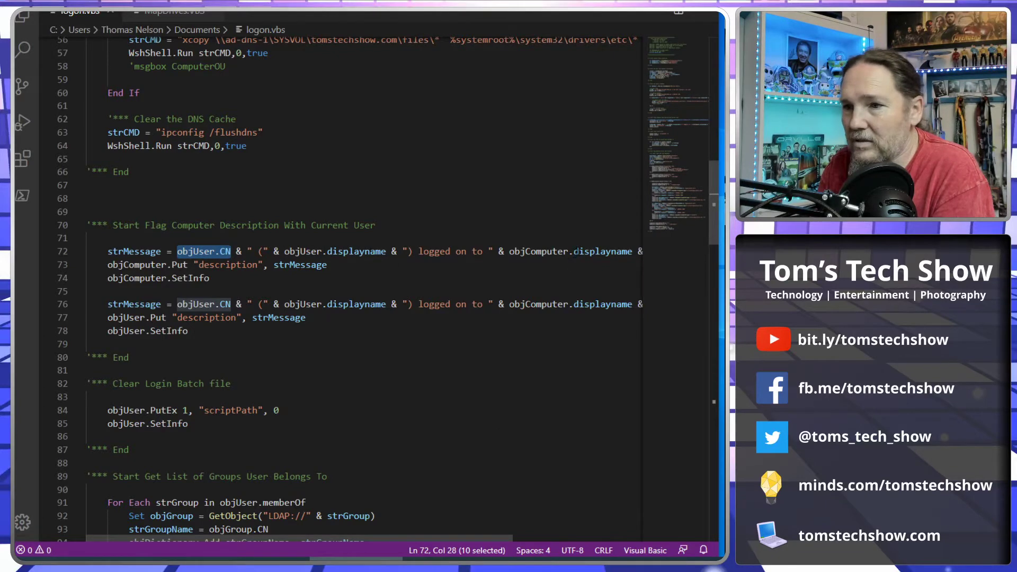
double_click(602, 251)
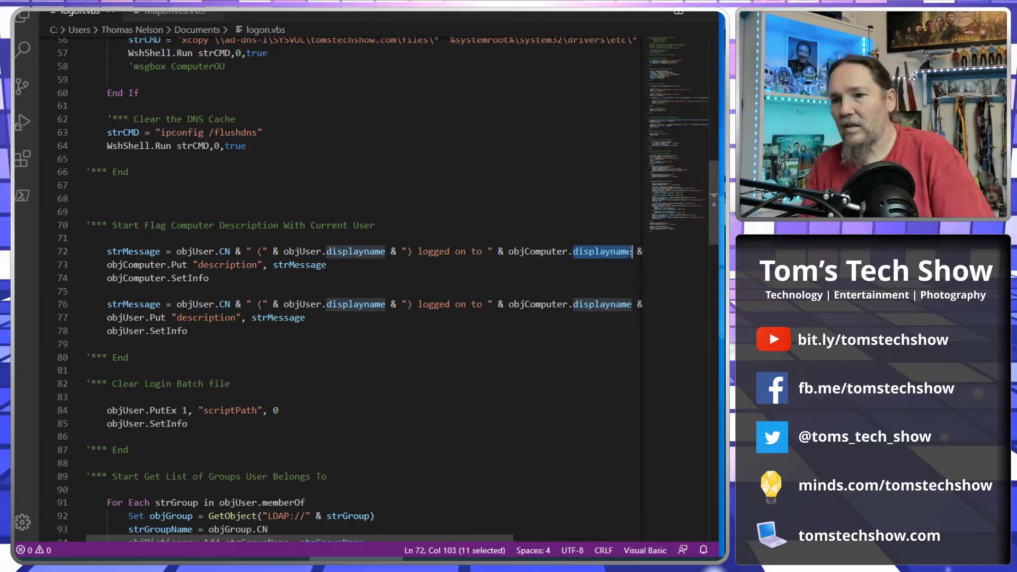
text(CN)
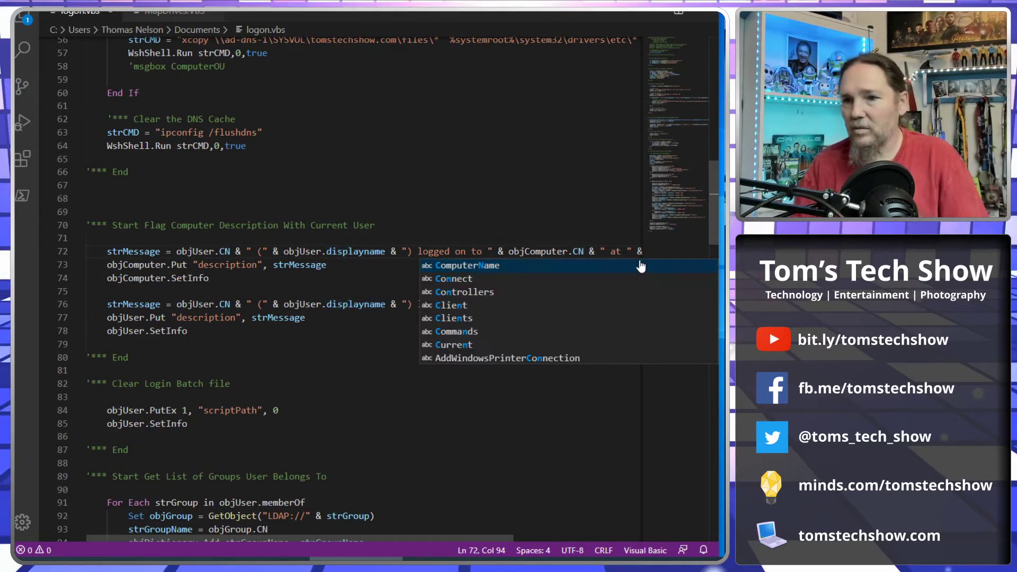
Change line 76 to objComputer.CN as well and delete the leftover trailing 'e'.
click(573, 304)
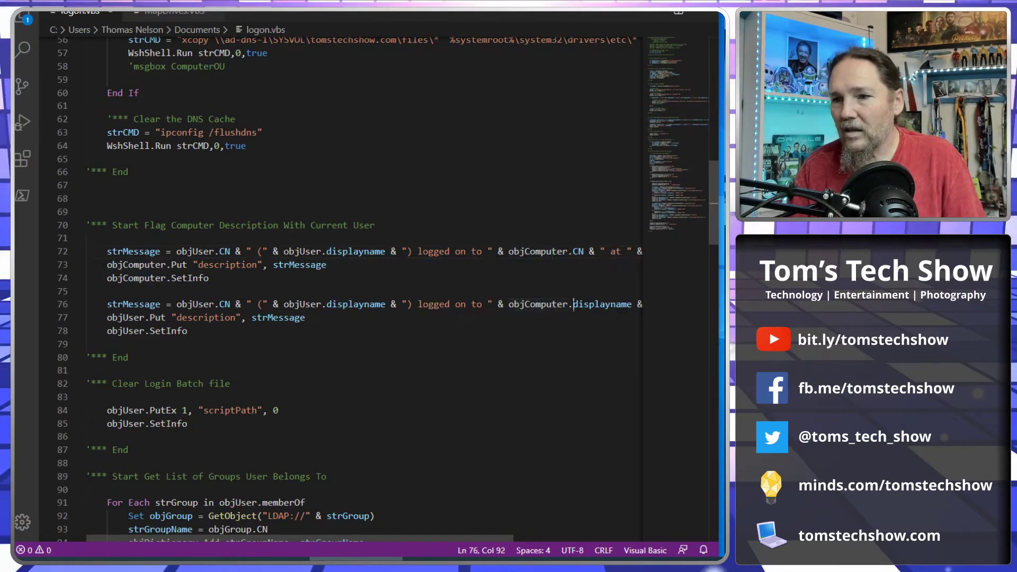
drag(573, 304, 628, 304)
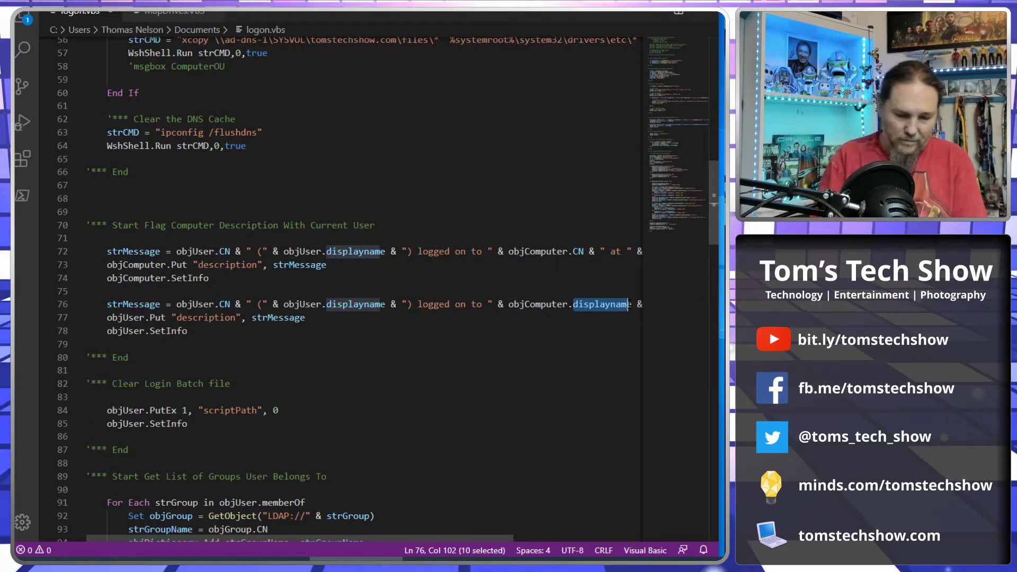
text(CN)
key(Delete)
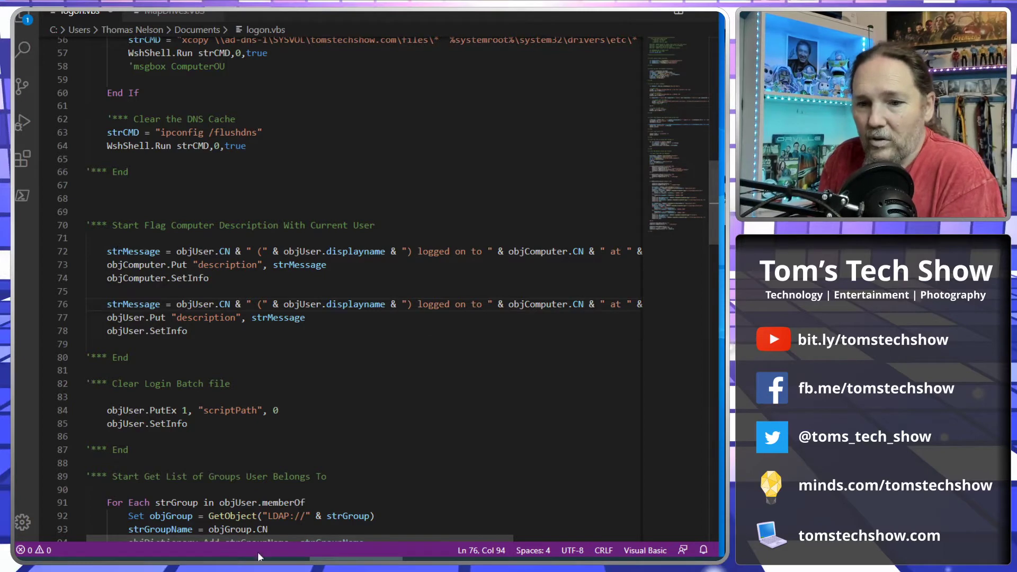
Point out objUser, displayname, objComputer and Now in the line 72 message.
mouse_move(281, 536)
mouse_down()
mouse_move(361, 536)
mouse_move(282, 536)
mouse_up()
click(210, 251)
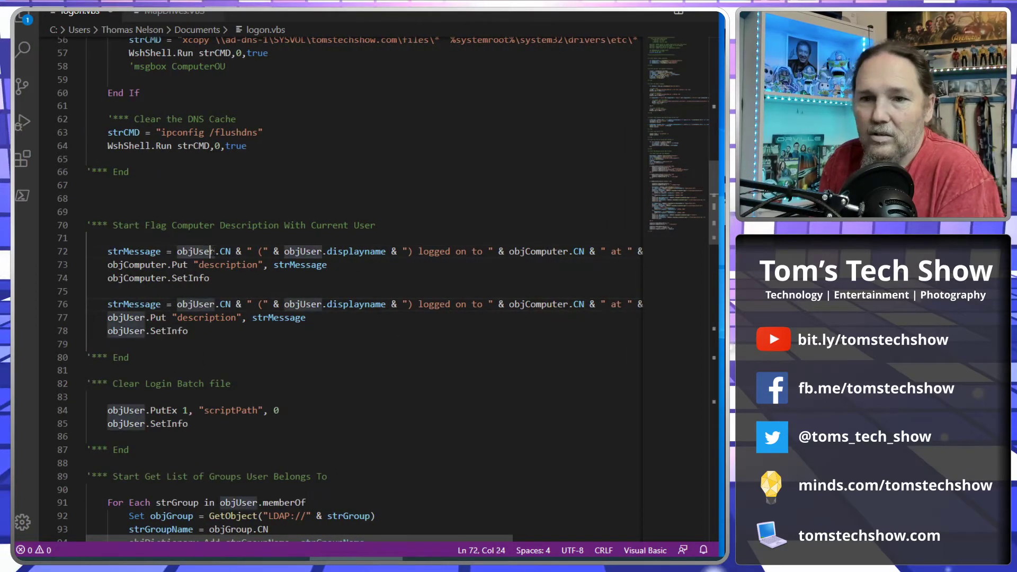
click(333, 251)
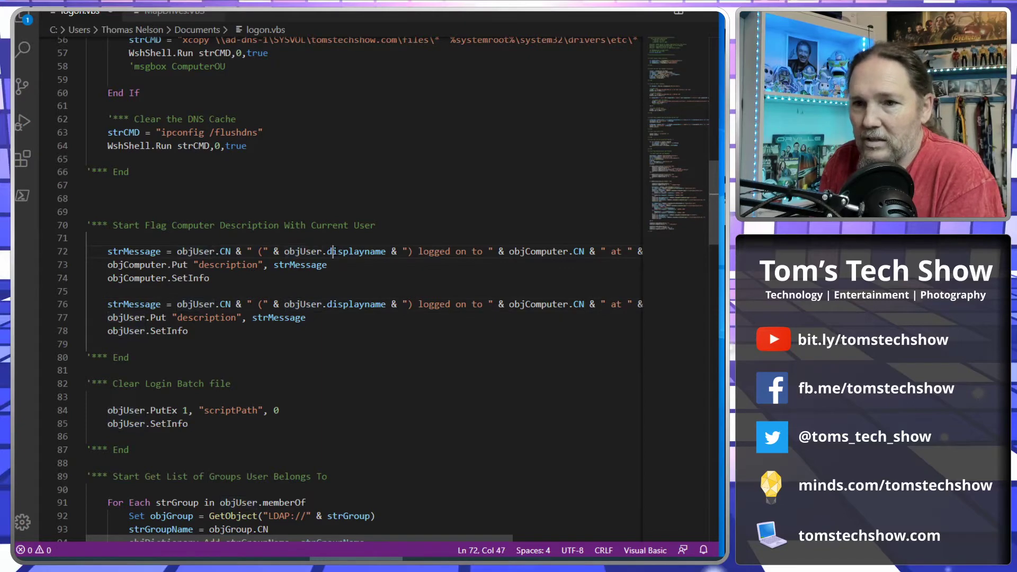
drag(466, 539, 500, 538)
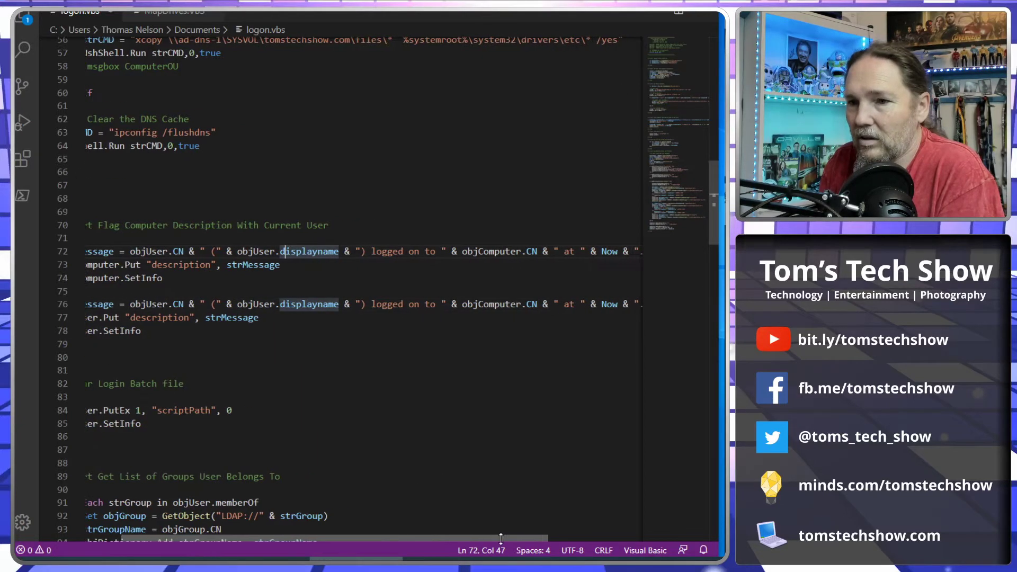
click(494, 251)
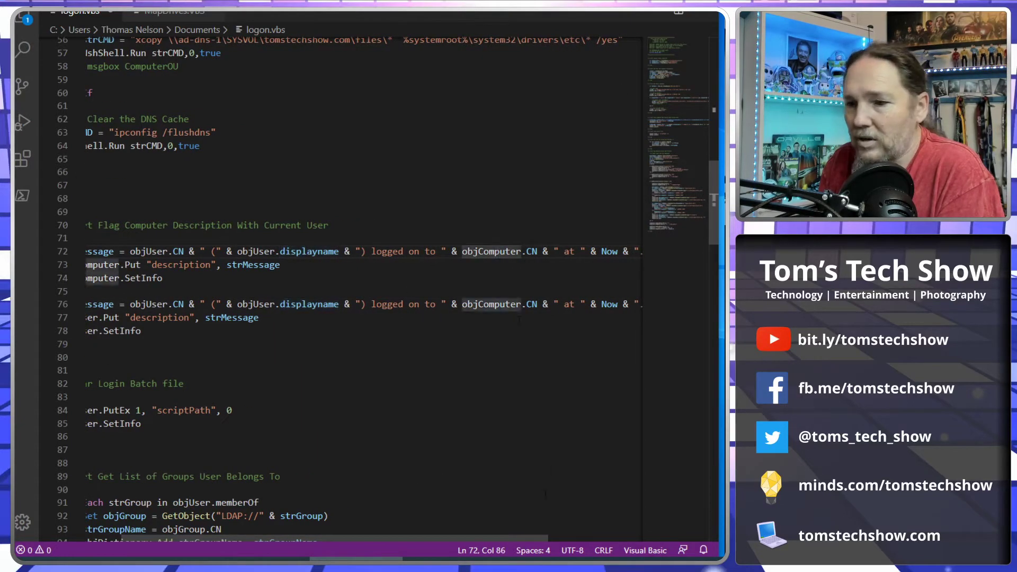
drag(536, 538, 580, 537)
click(550, 251)
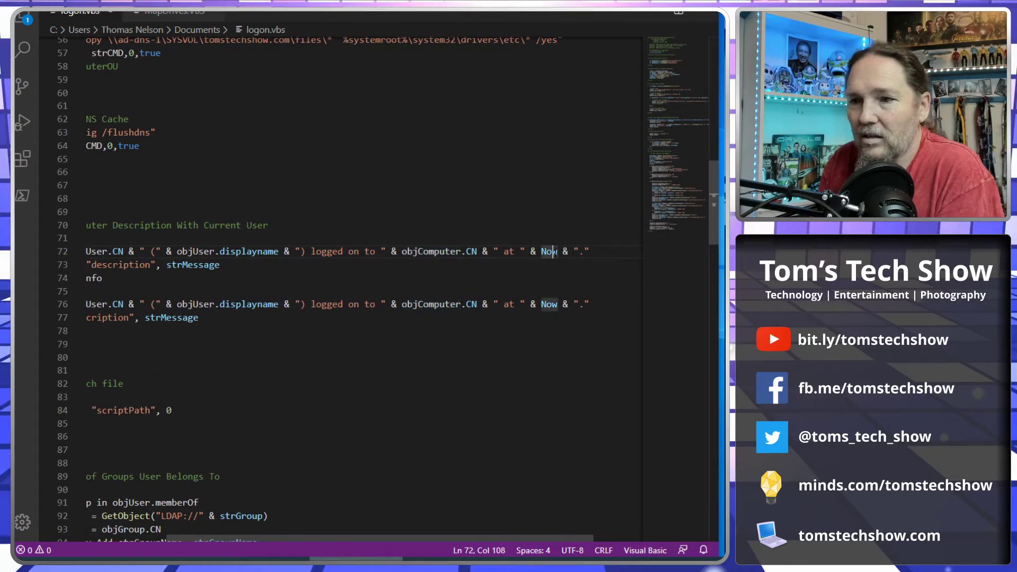
drag(514, 538, 370, 537)
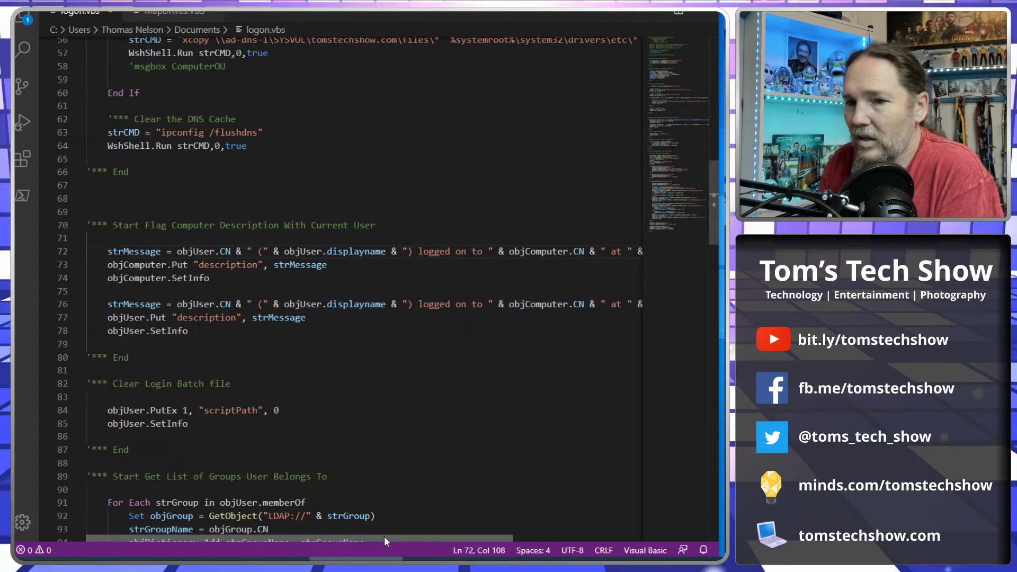
Highlight the computer's Put "description" call on line 73 and its SetInfo save on line 74.
drag(107, 265, 188, 265)
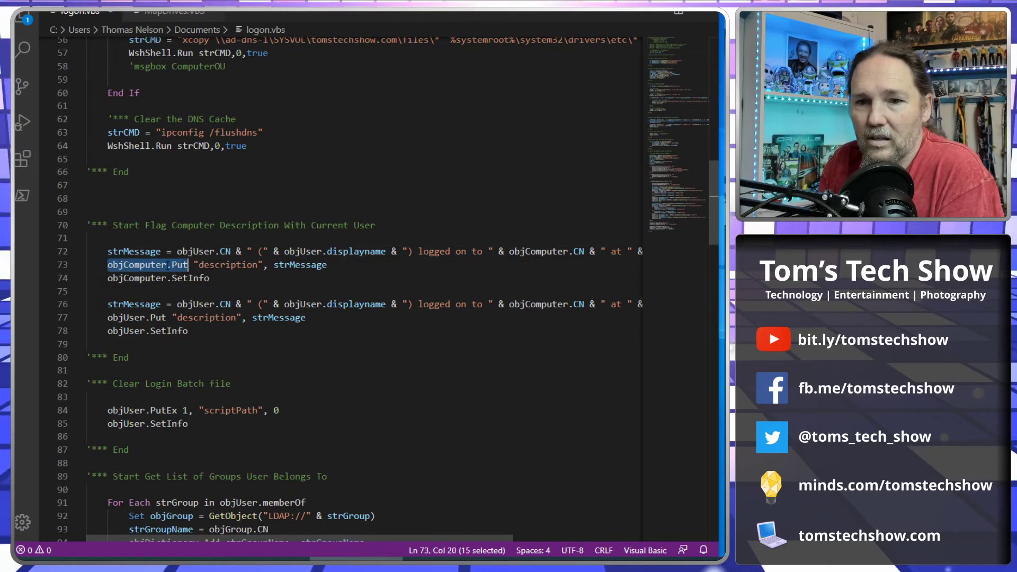
click(167, 264)
drag(194, 264, 328, 264)
click(273, 264)
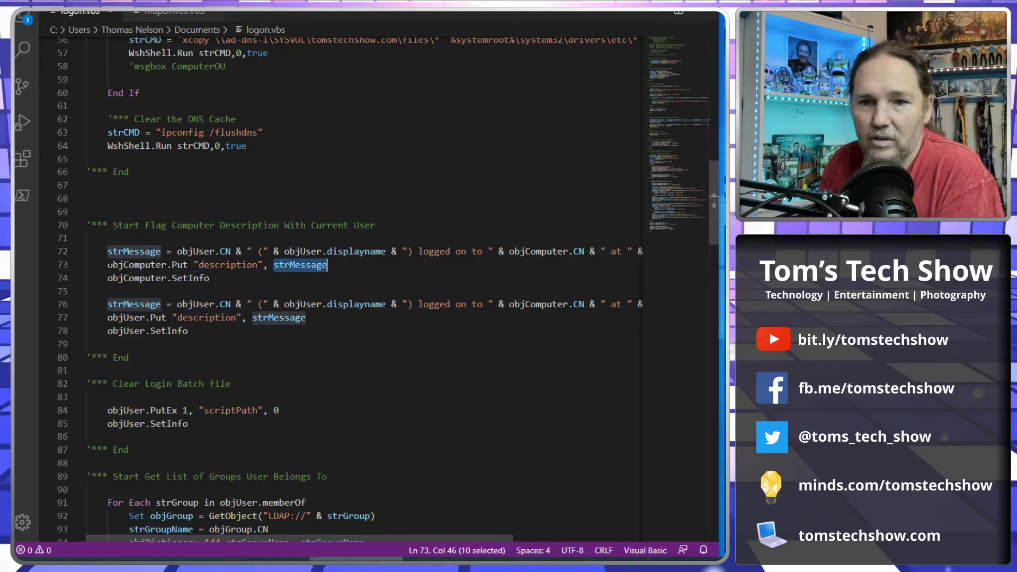
drag(107, 278, 211, 277)
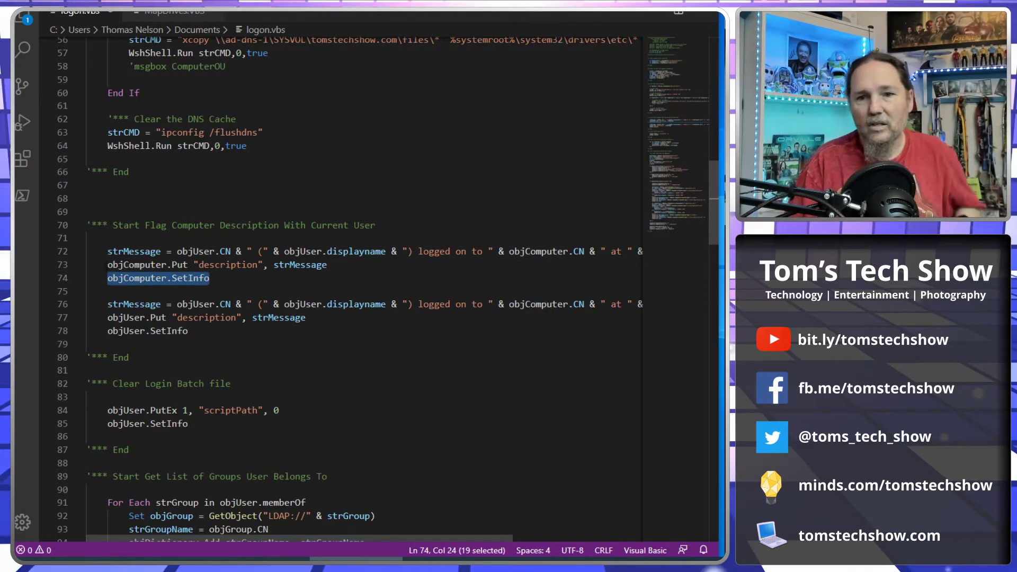
drag(108, 265, 179, 265)
click(179, 264)
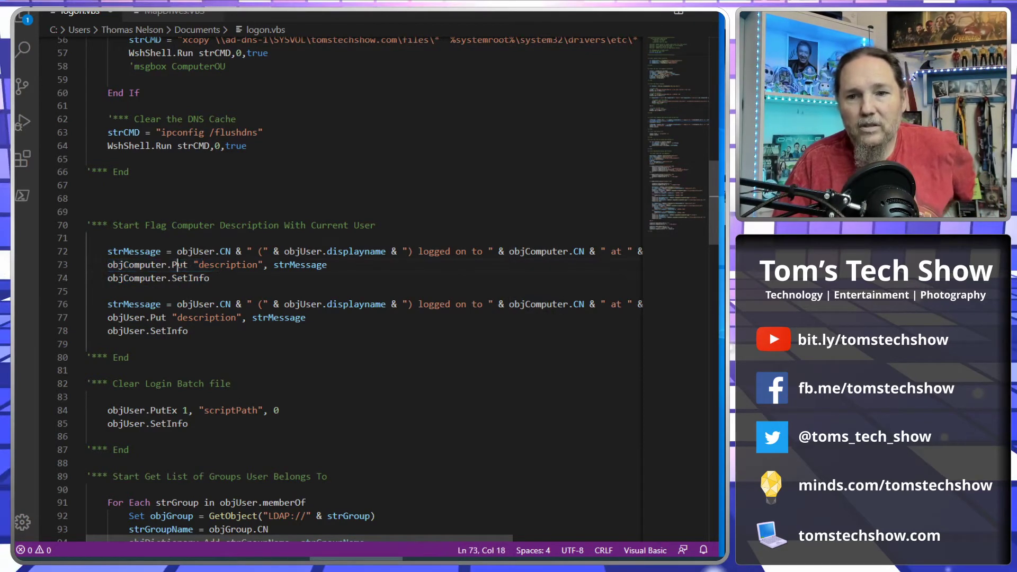
drag(108, 277, 211, 277)
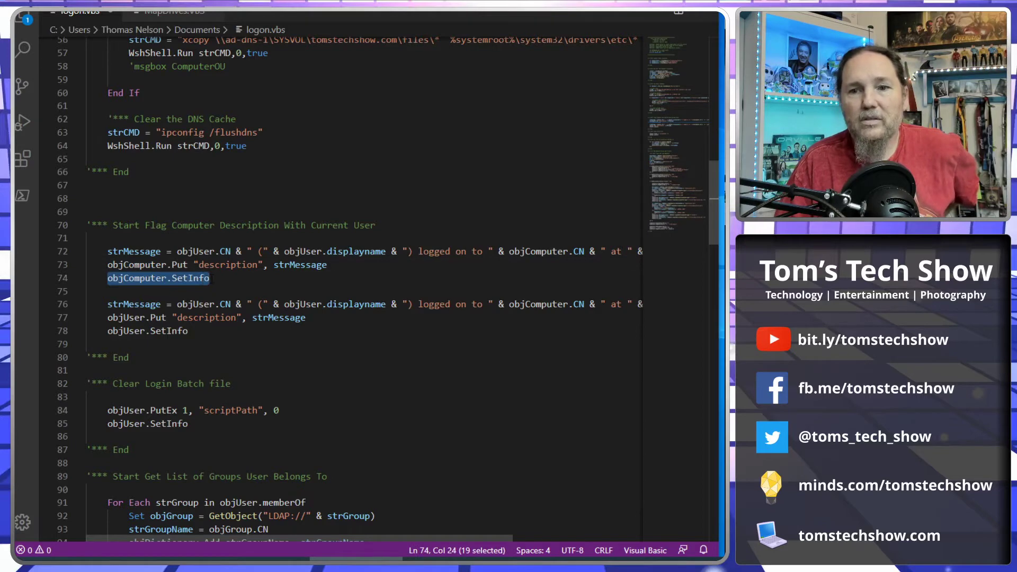
click(225, 292)
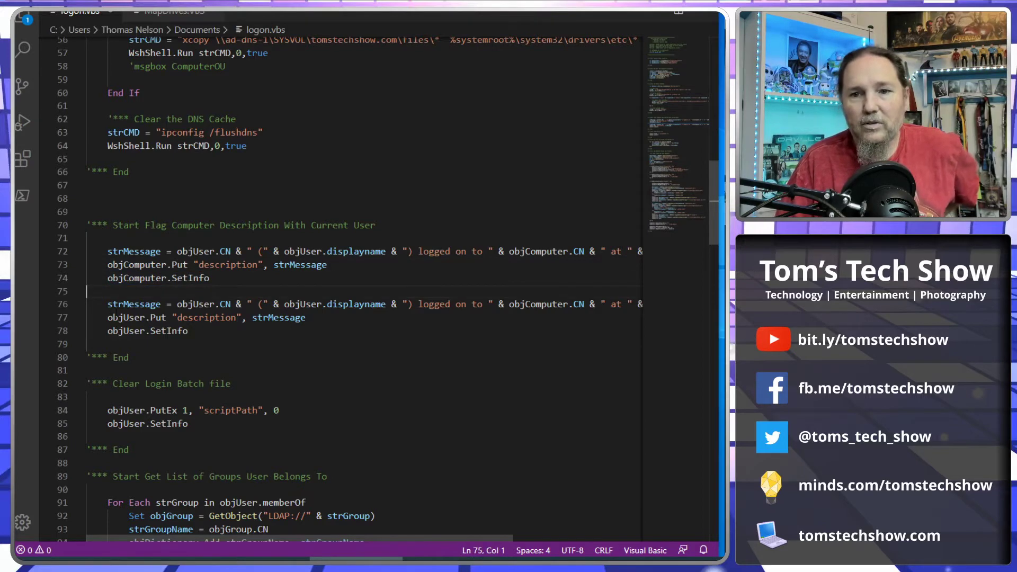
Walk through the line 76 user message, scrolling right to its ending Now.
click(196, 304)
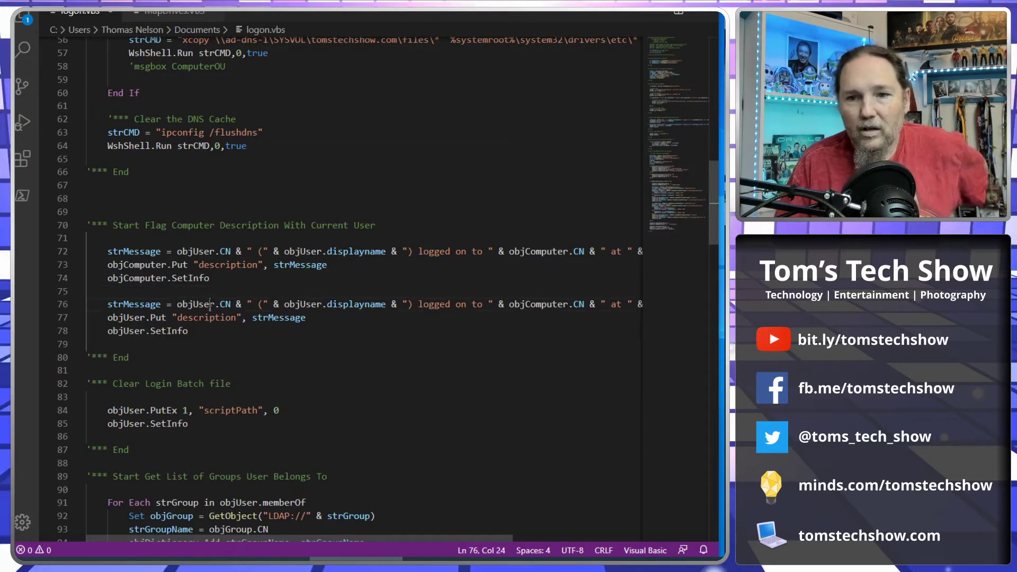
click(337, 304)
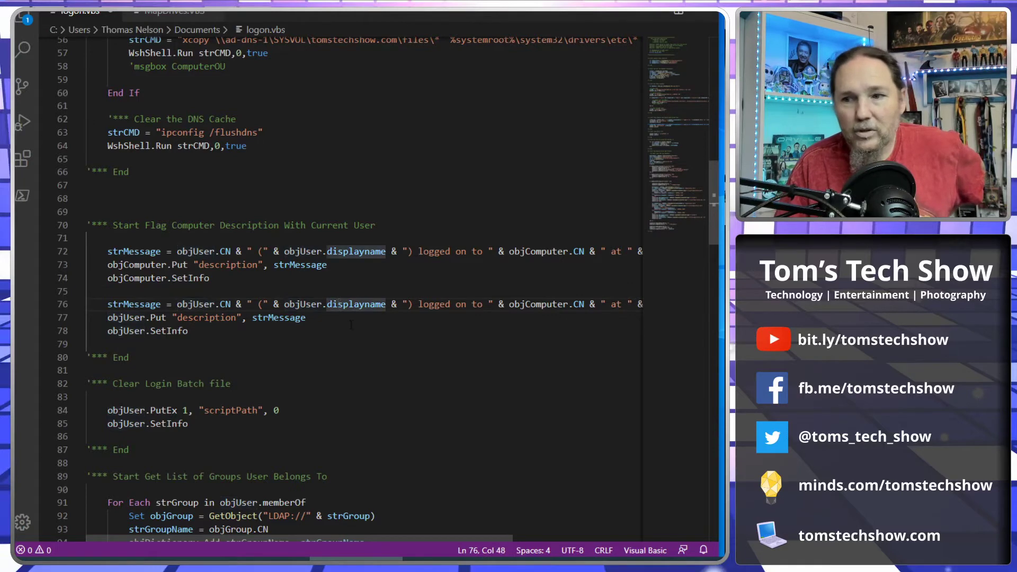
click(559, 304)
scroll(476, 515, right, 3)
click(582, 304)
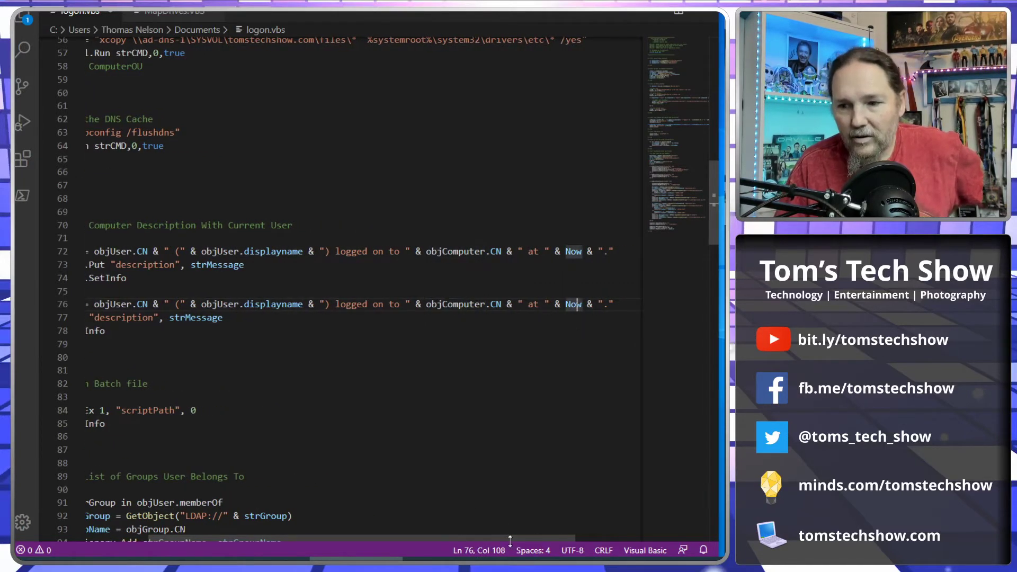
scroll(513, 536, left, 3)
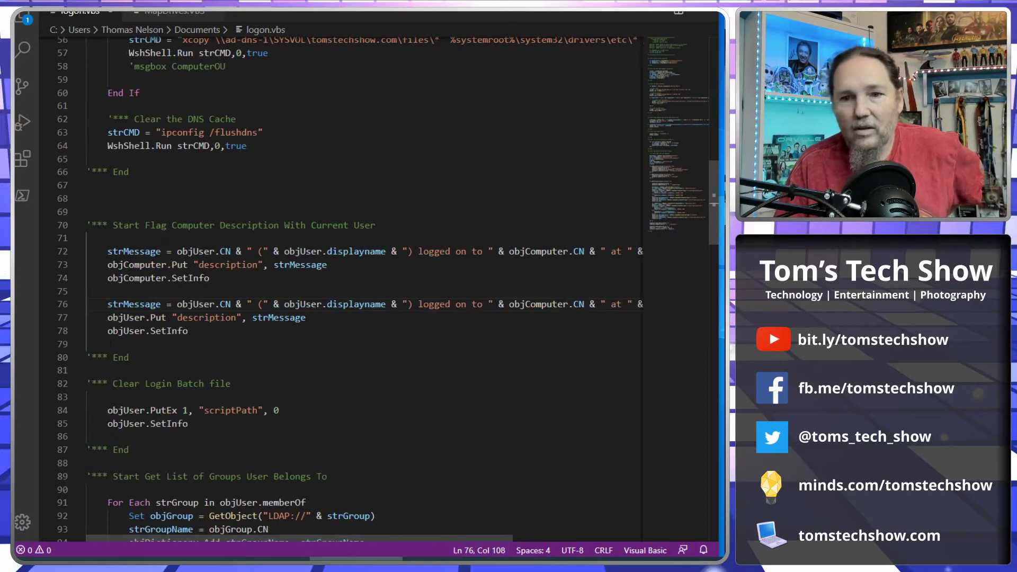
Highlight the user's description write with strMessage on line 77 and its SetInfo save.
drag(108, 317, 320, 321)
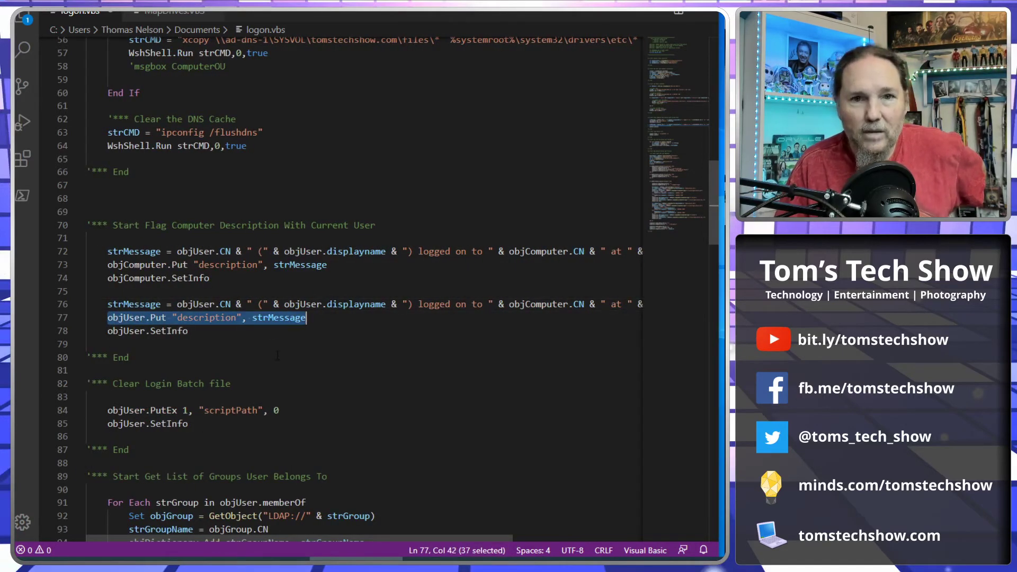
click(189, 318)
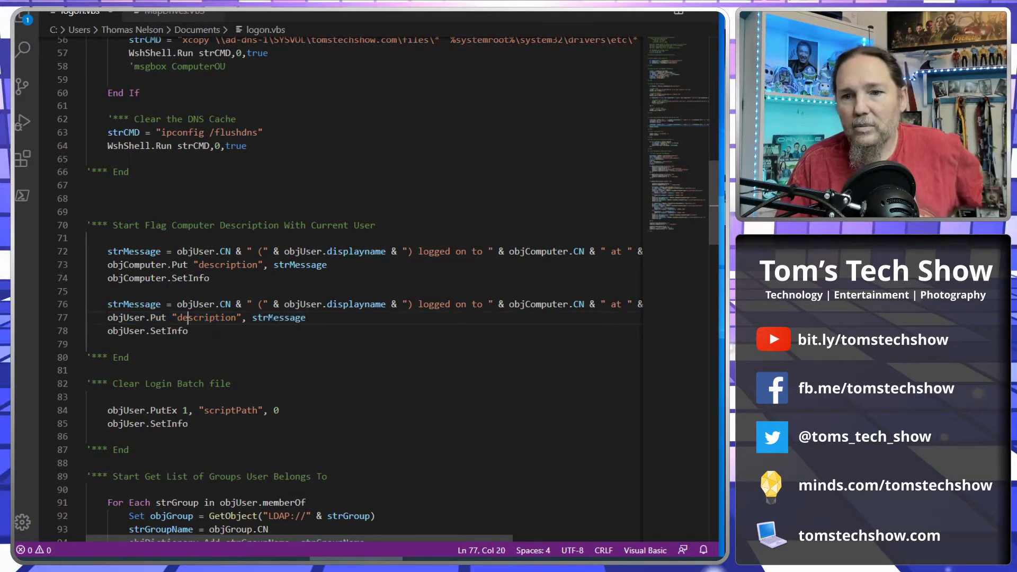
click(274, 319)
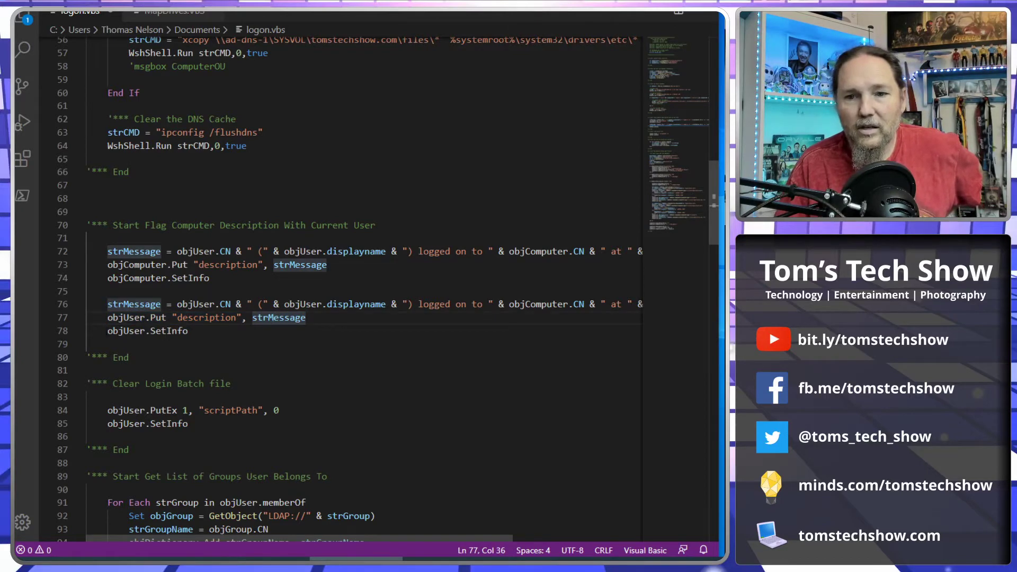
drag(107, 331, 189, 331)
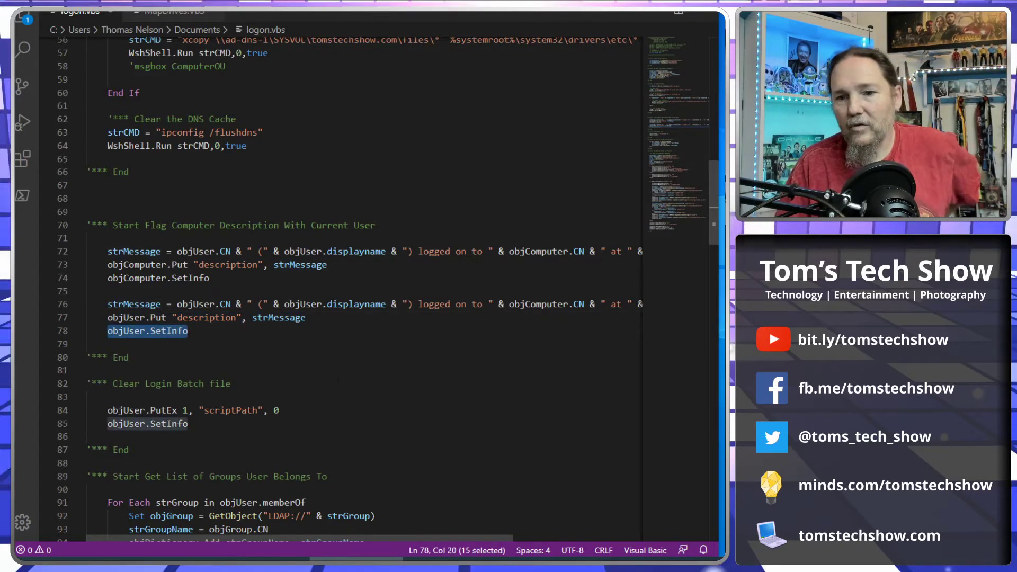
click(276, 358)
scroll(341, 378, up, 1)
scroll(341, 377, up, 2)
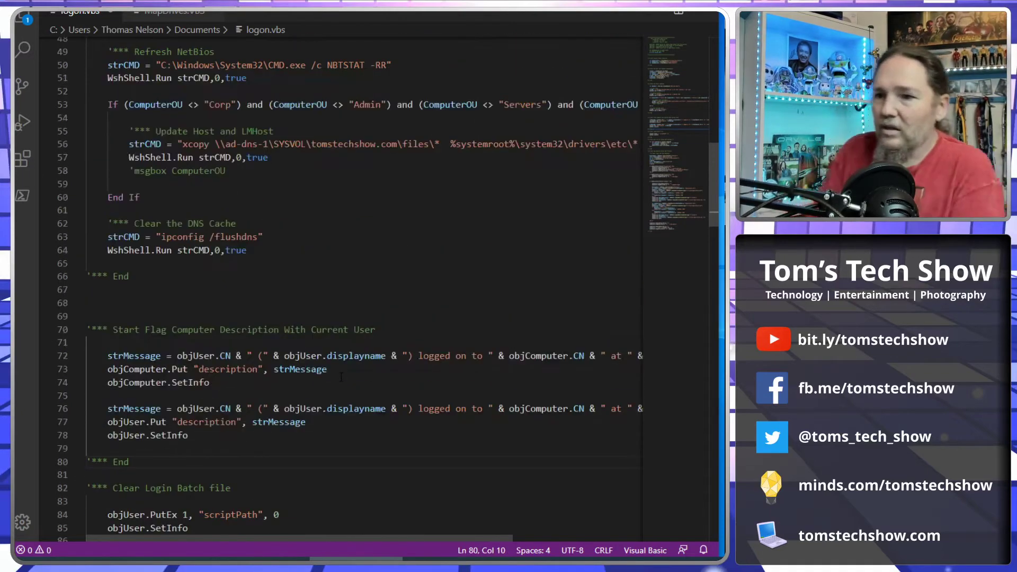
Cancel an accidental New Group dialog and list the Computers container showing CLIENT-01 and TS1.
key(alt+Tab)
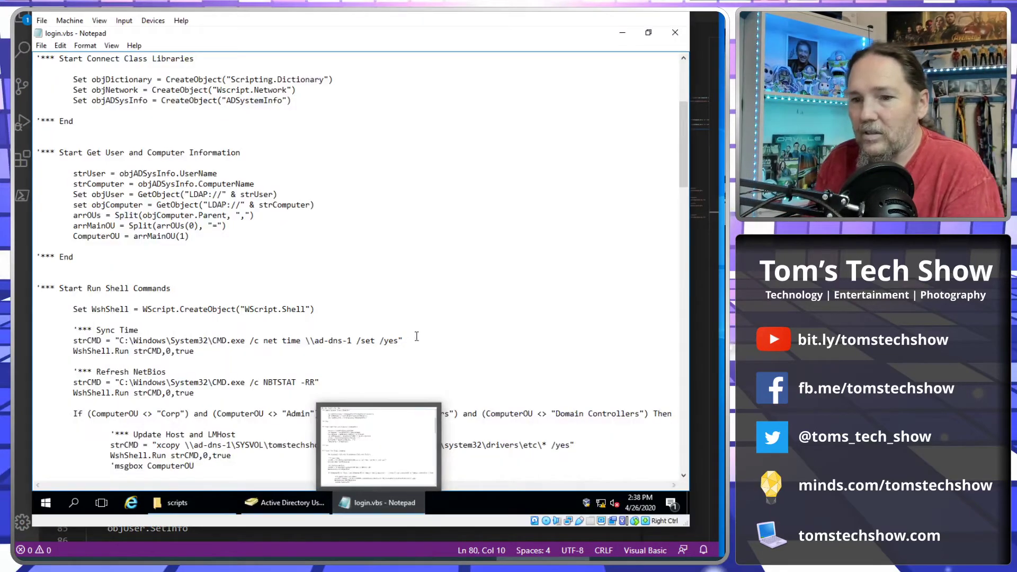
click(623, 32)
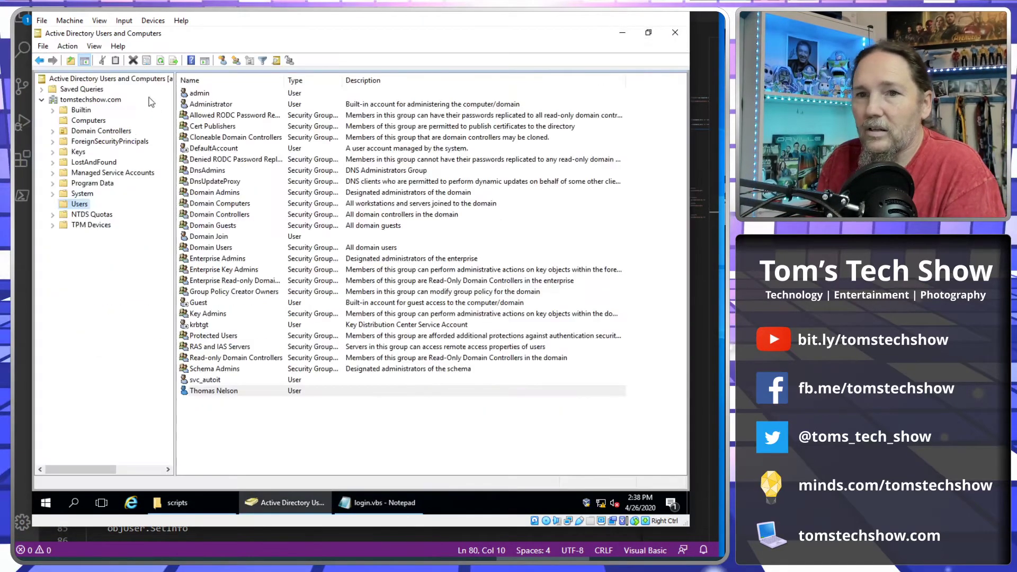
click(236, 60)
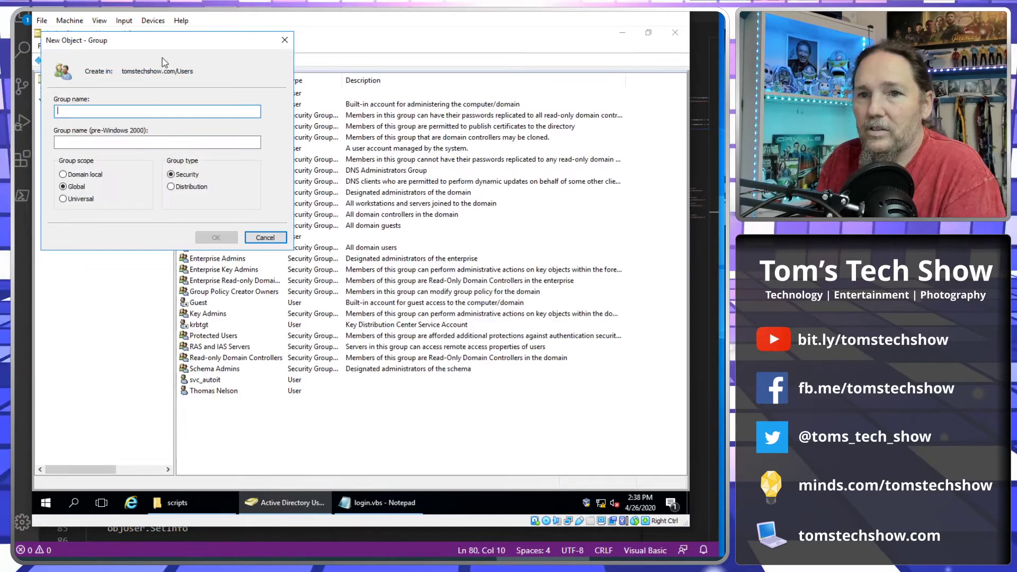
click(265, 238)
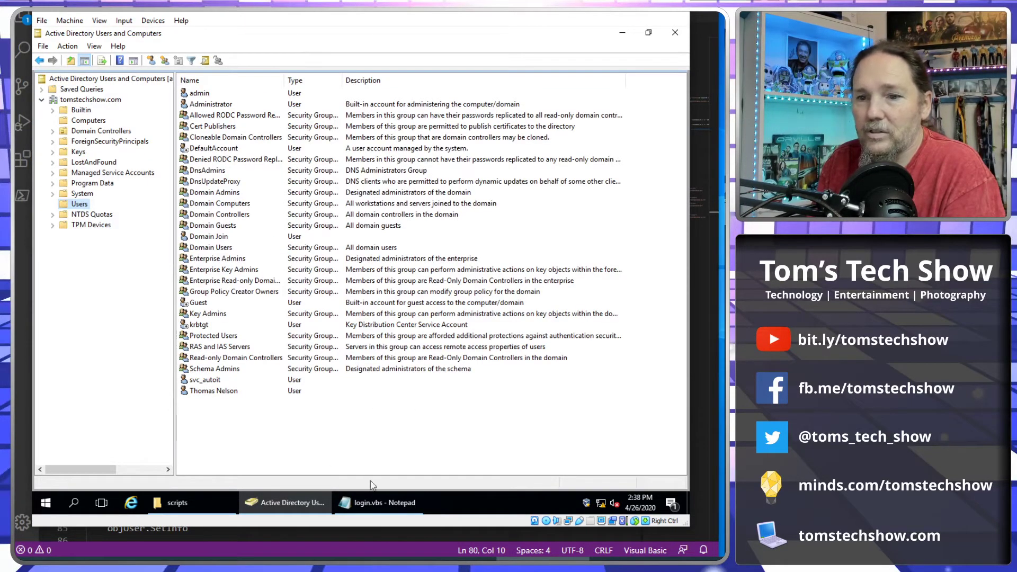
click(84, 110)
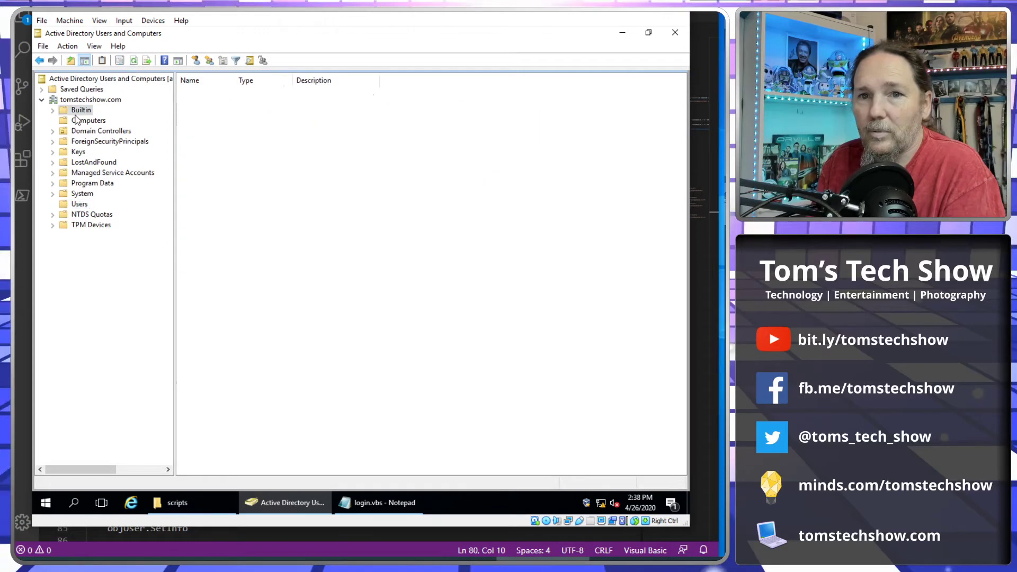
click(80, 121)
click(201, 95)
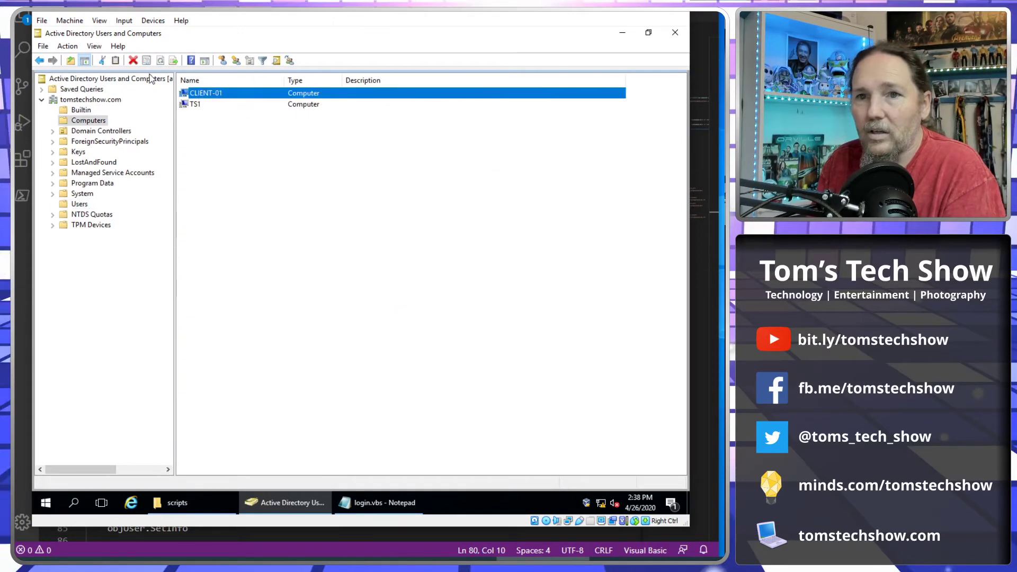
click(210, 141)
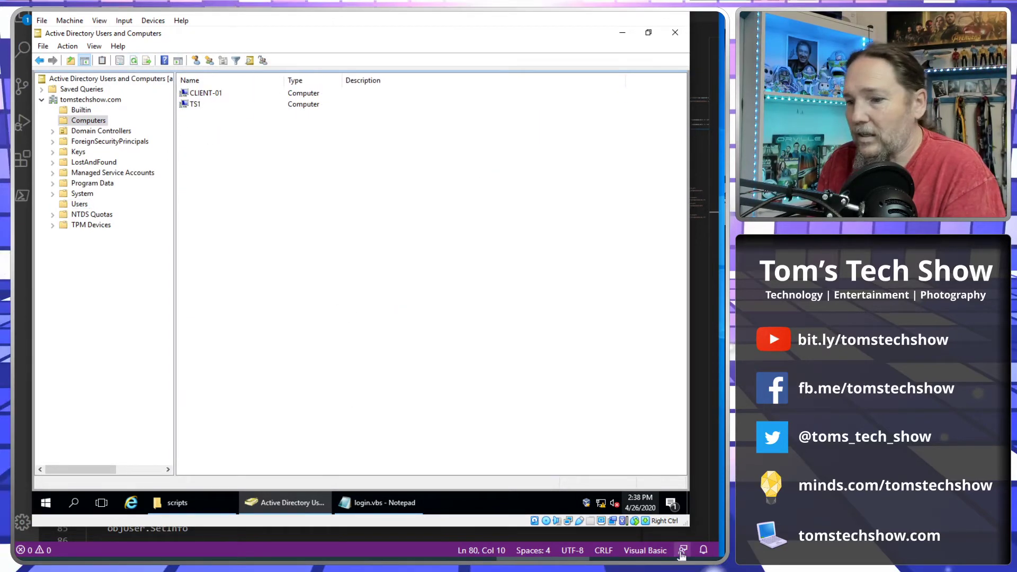
Sign out of the Win 10 client from its Start menu account options.
key(alt+Tab)
click(53, 404)
mouse_move(53, 332)
click(52, 269)
click(75, 216)
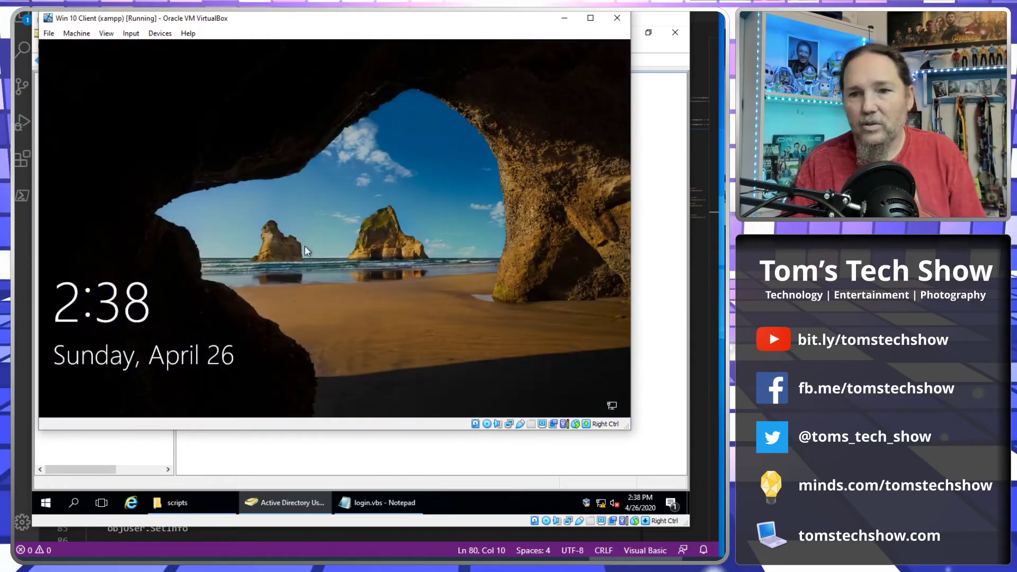
Dismiss the client's lock screen and sign in by entering the account password.
click(304, 246)
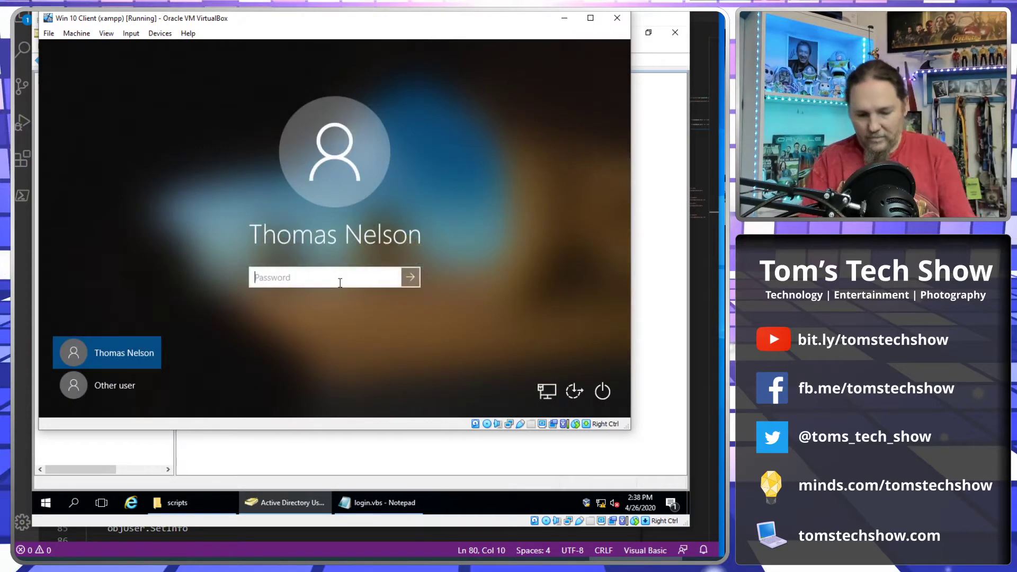
text(Pass)
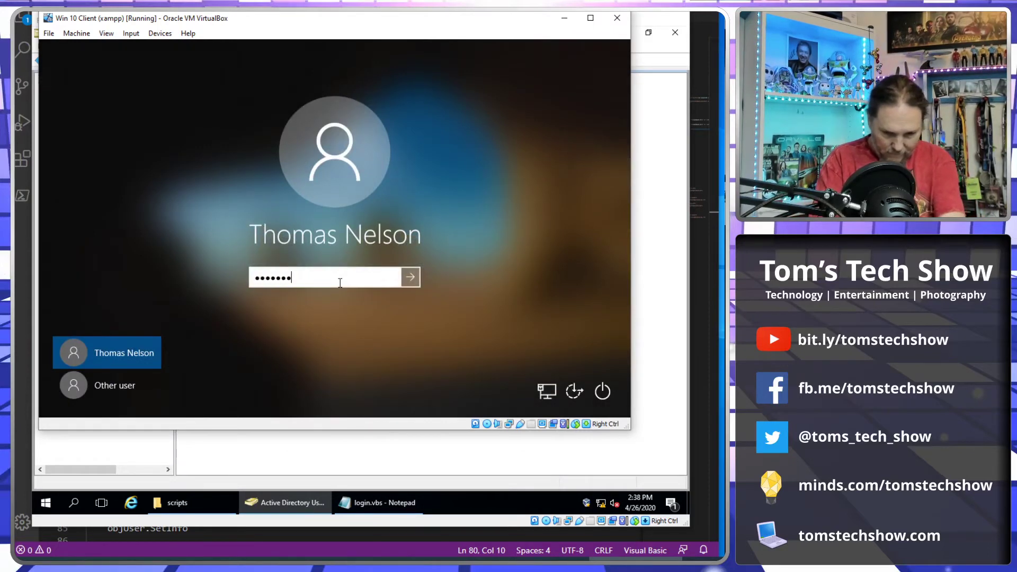
key(Return)
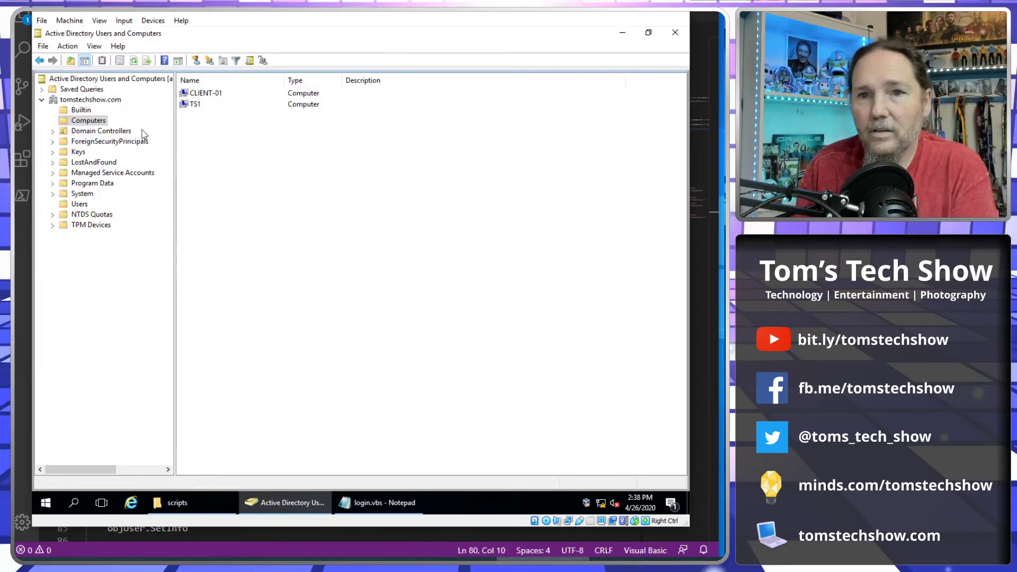
Refresh the Users container and select the user showing 'logged on to CLIENT-01 at 4/26/2020 2:38:52 PM'.
click(78, 205)
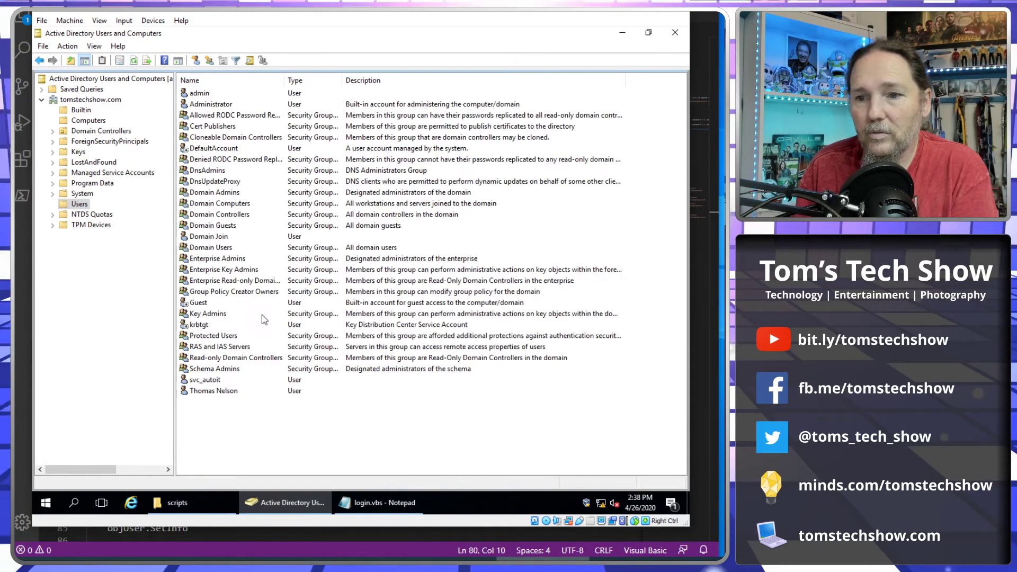
click(134, 62)
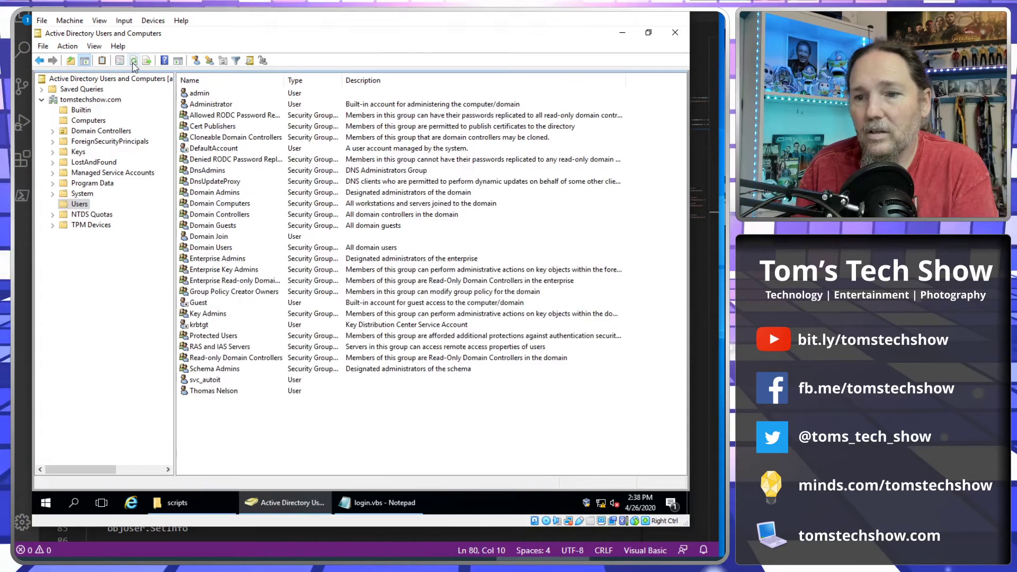
click(97, 121)
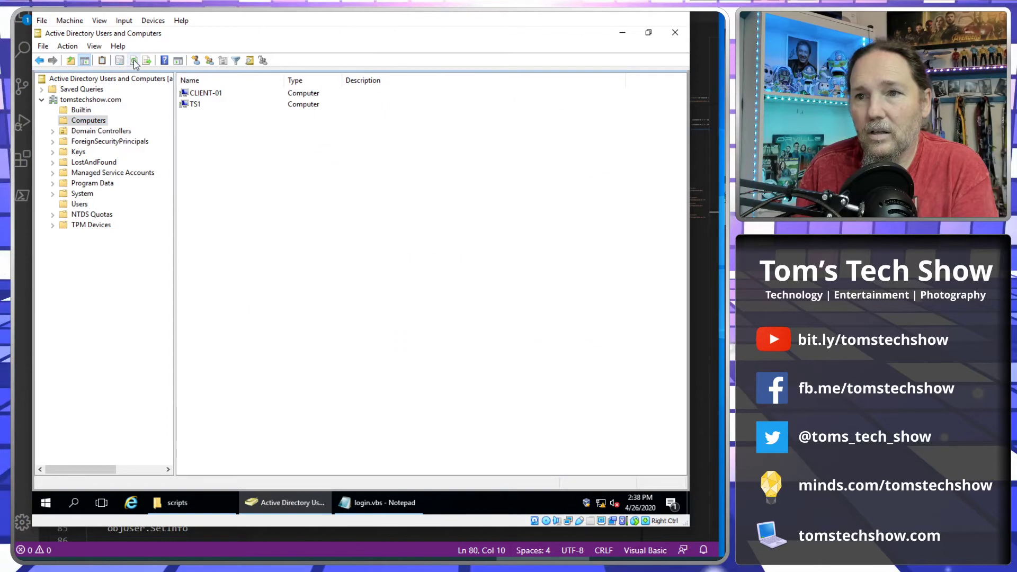
click(81, 204)
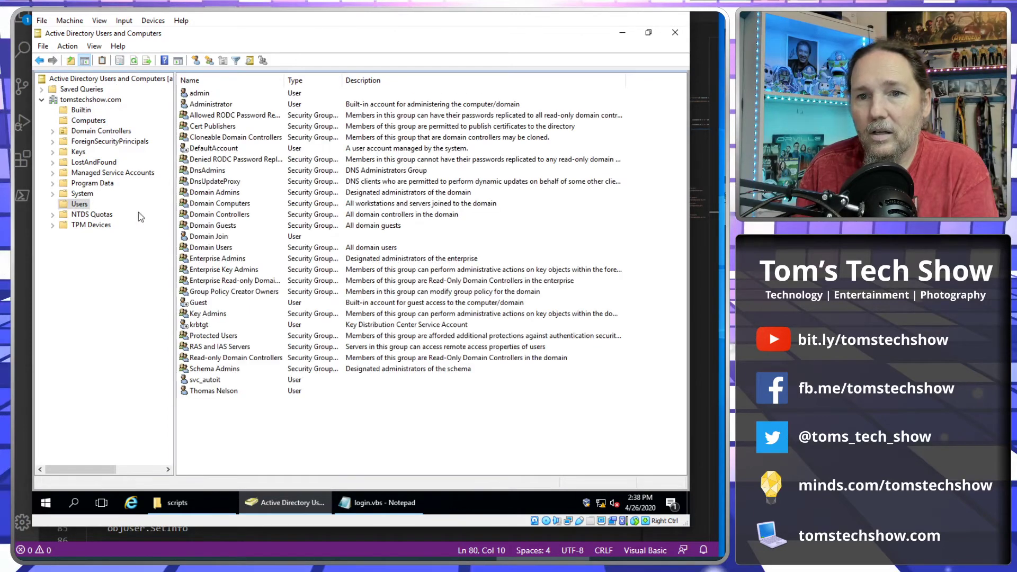
click(134, 61)
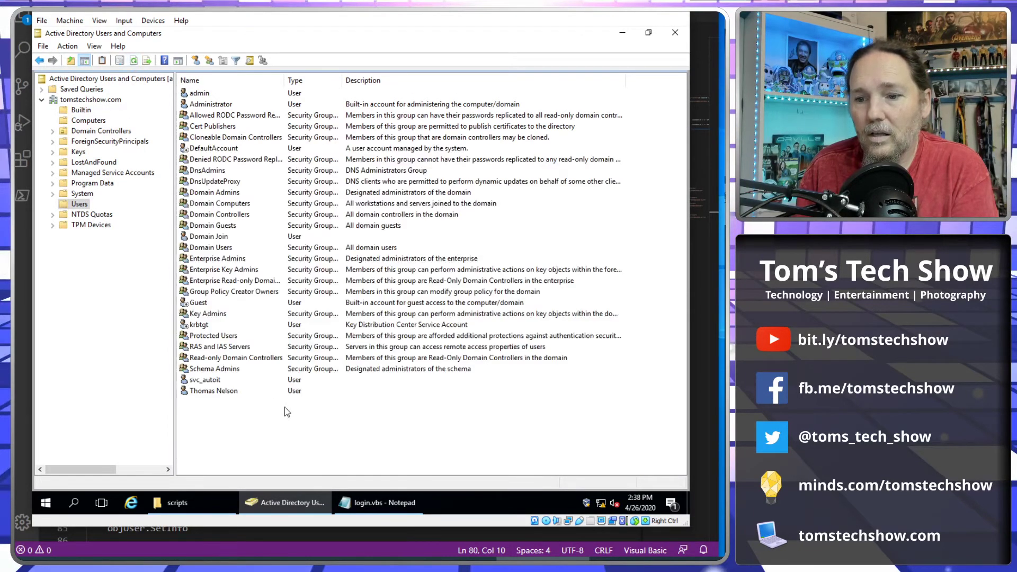
click(636, 567)
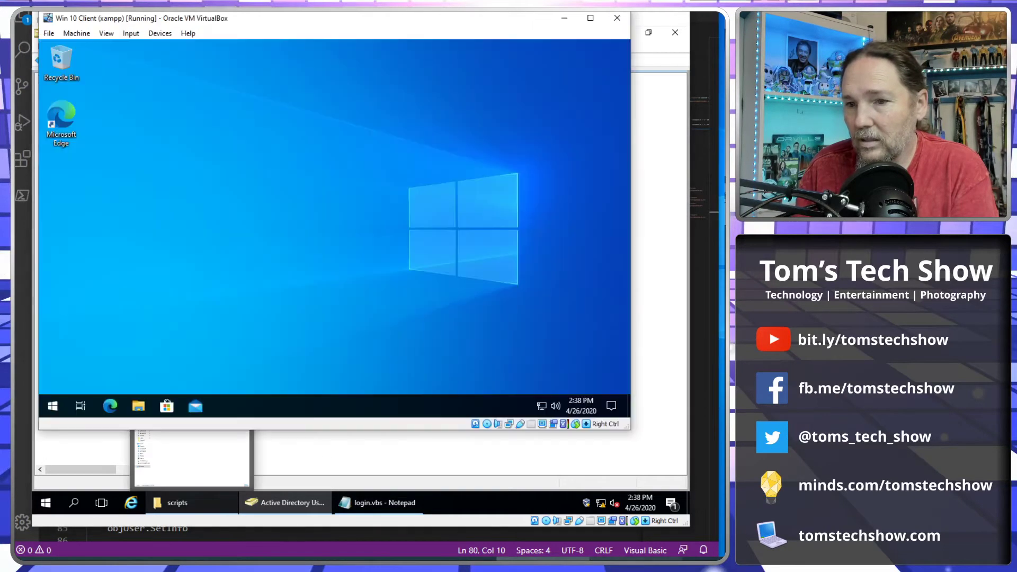
click(222, 433)
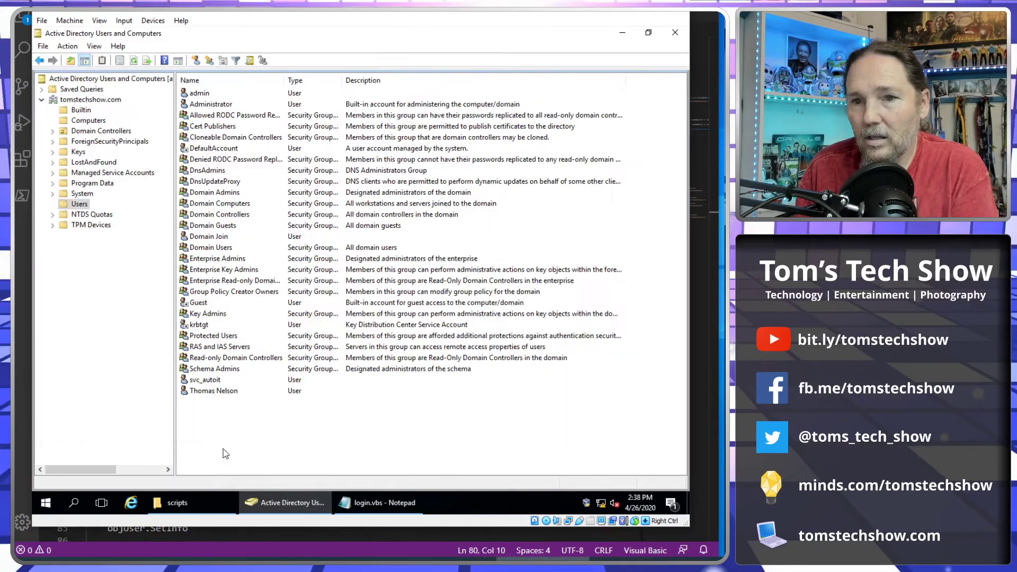
click(133, 60)
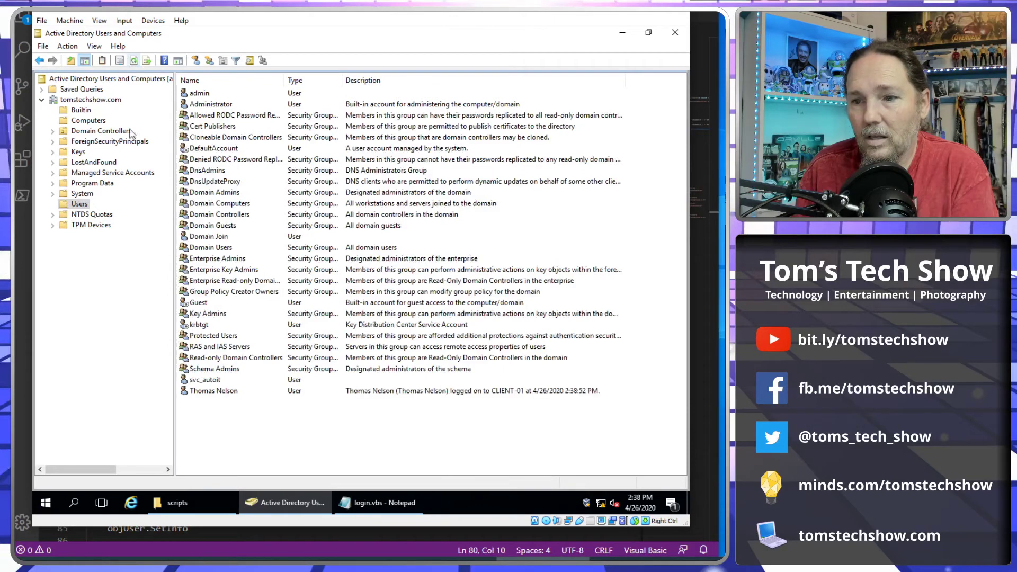
click(419, 393)
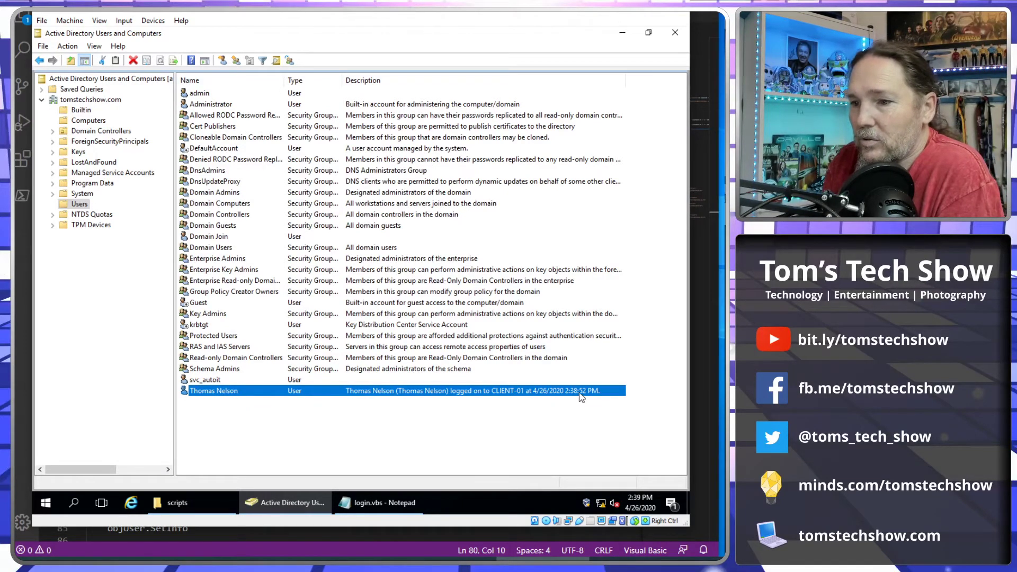
Refresh the Computers container to check CLIENT-01's new Description, then reselect the user in Users.
click(94, 121)
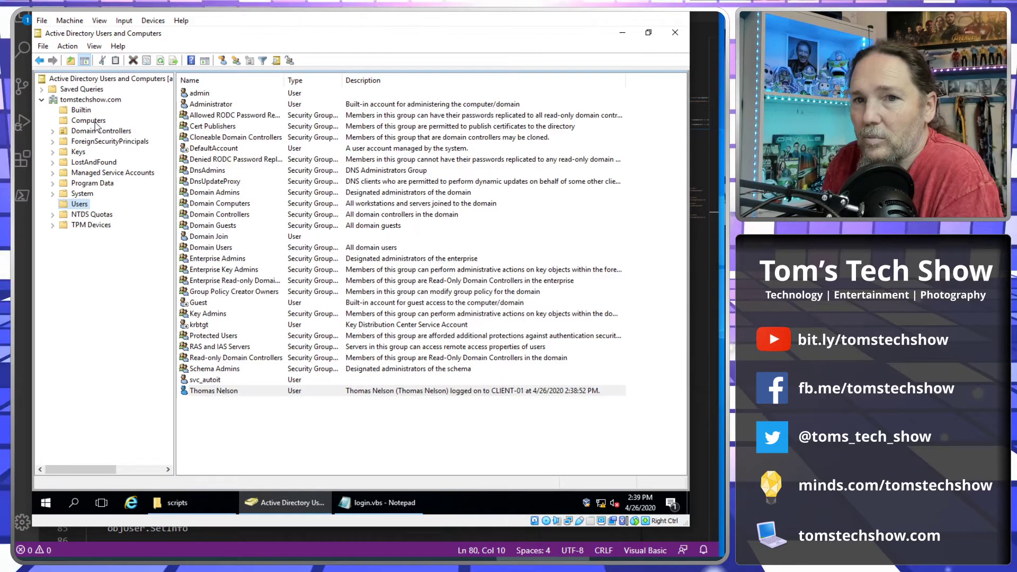
click(160, 60)
click(408, 97)
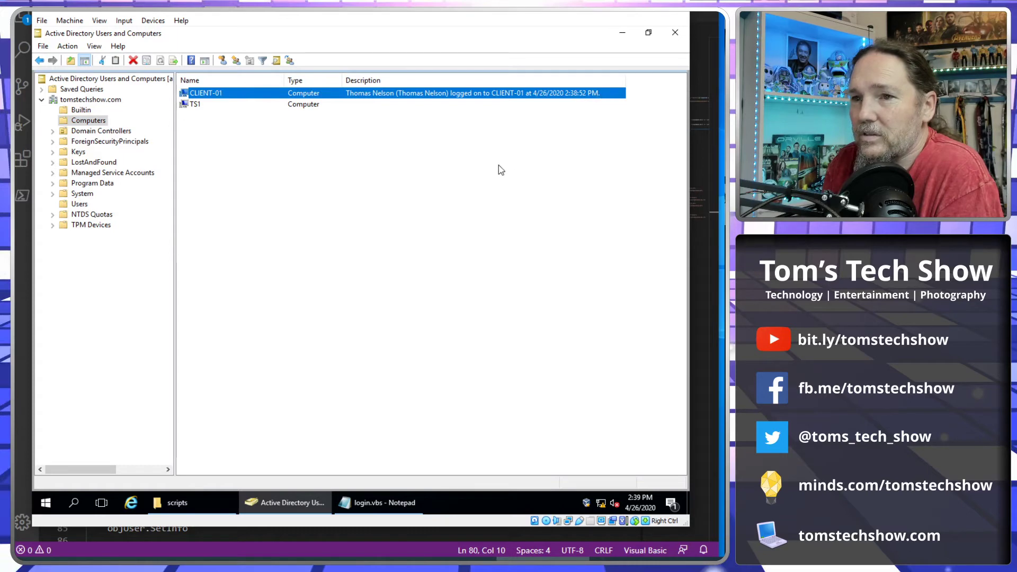
click(431, 233)
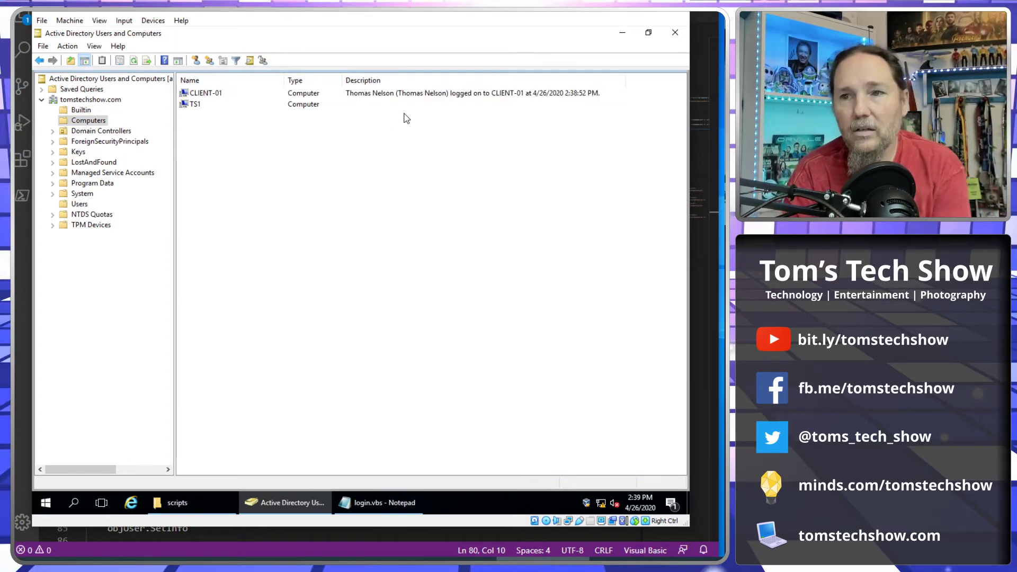
click(80, 204)
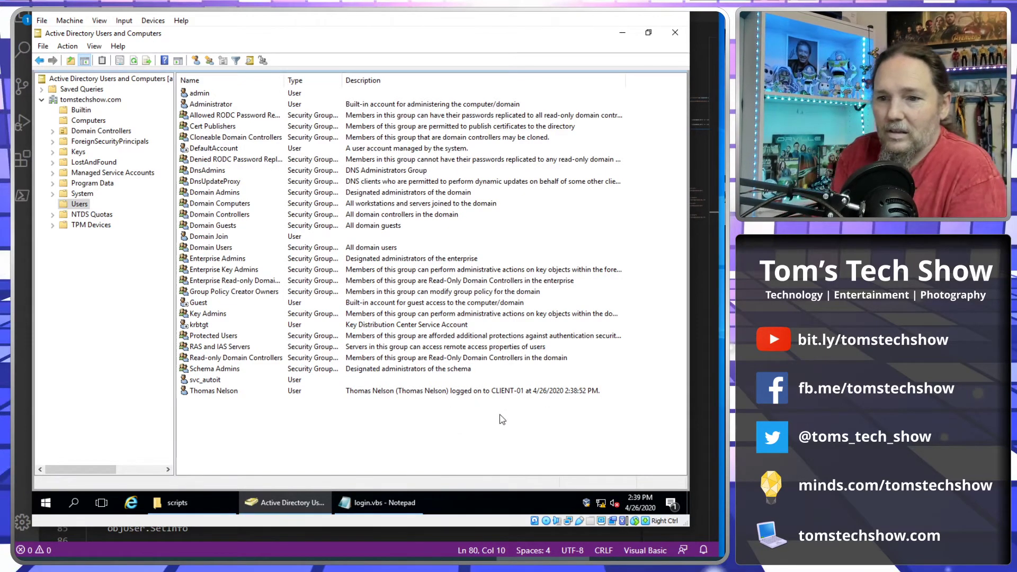
click(427, 392)
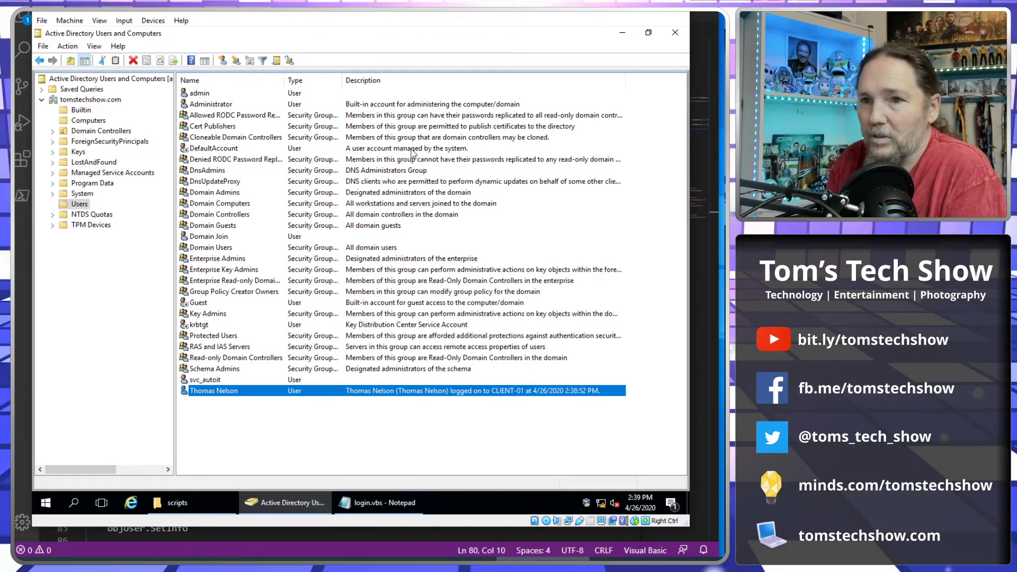
click(417, 80)
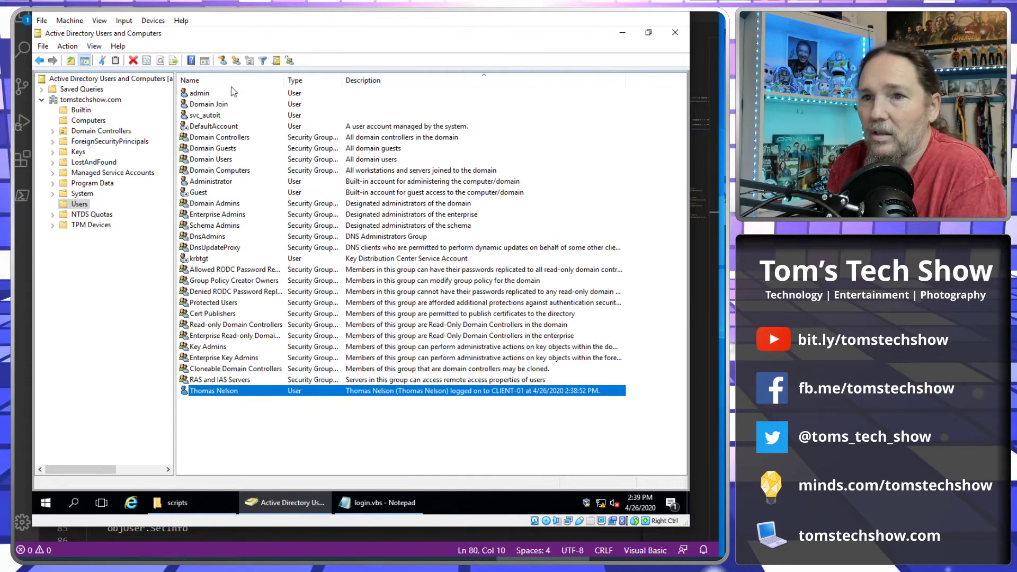
click(213, 80)
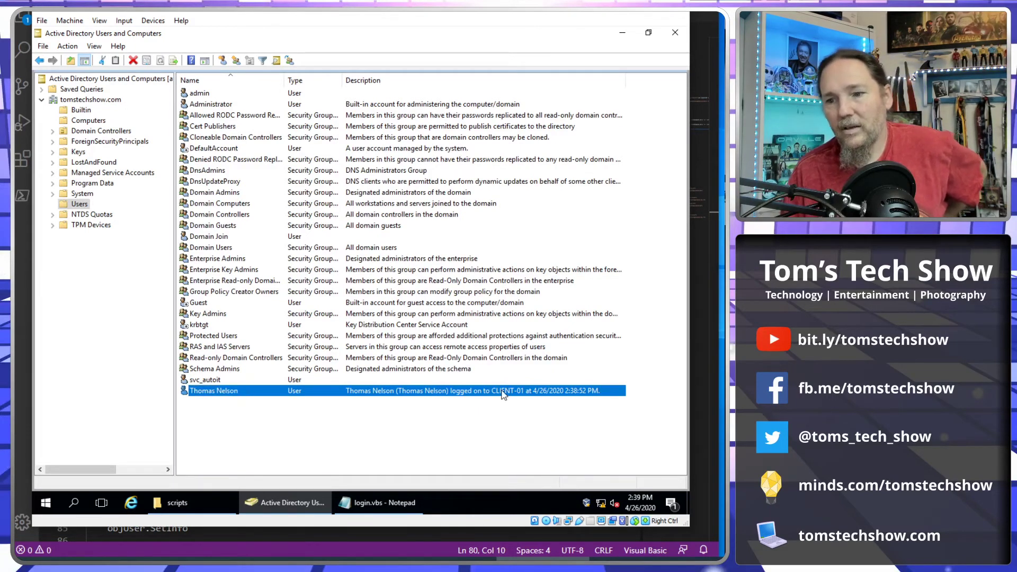
click(97, 121)
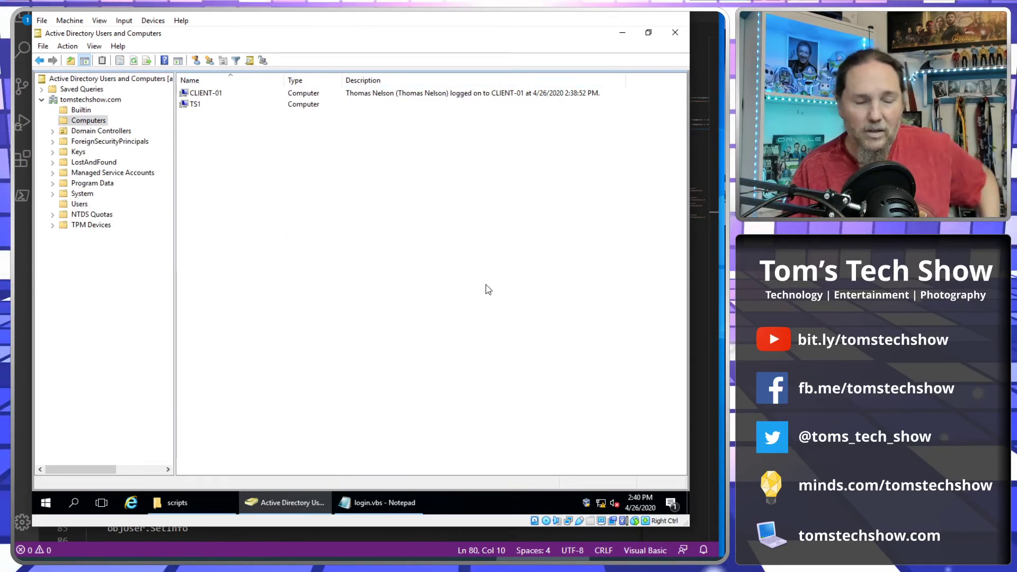
click(371, 80)
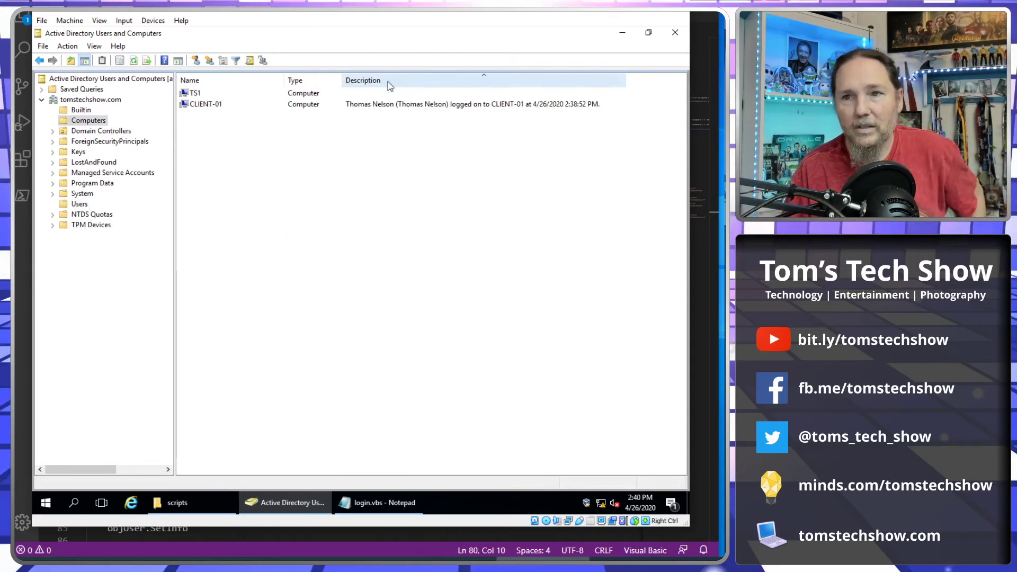
click(222, 81)
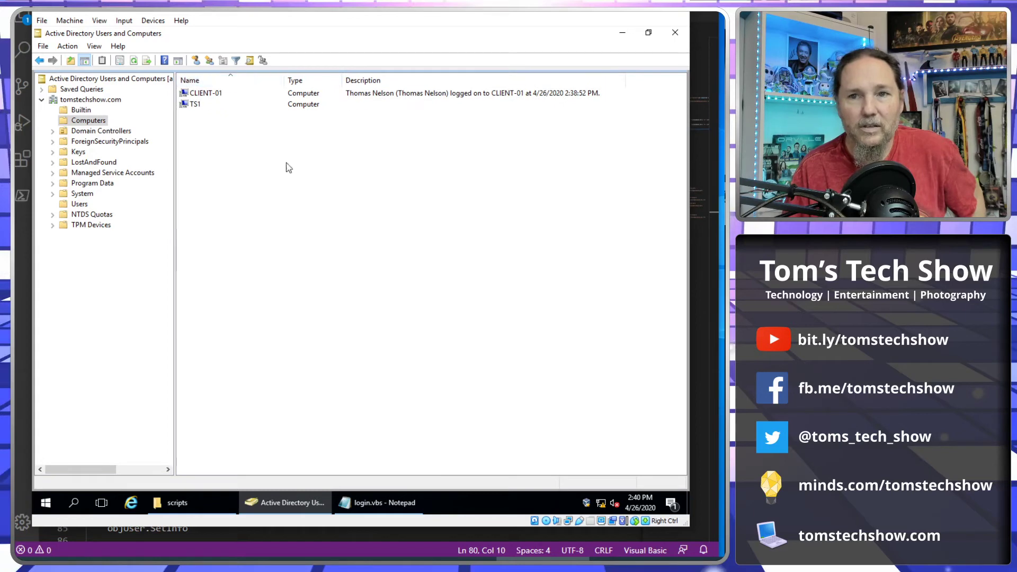
click(80, 204)
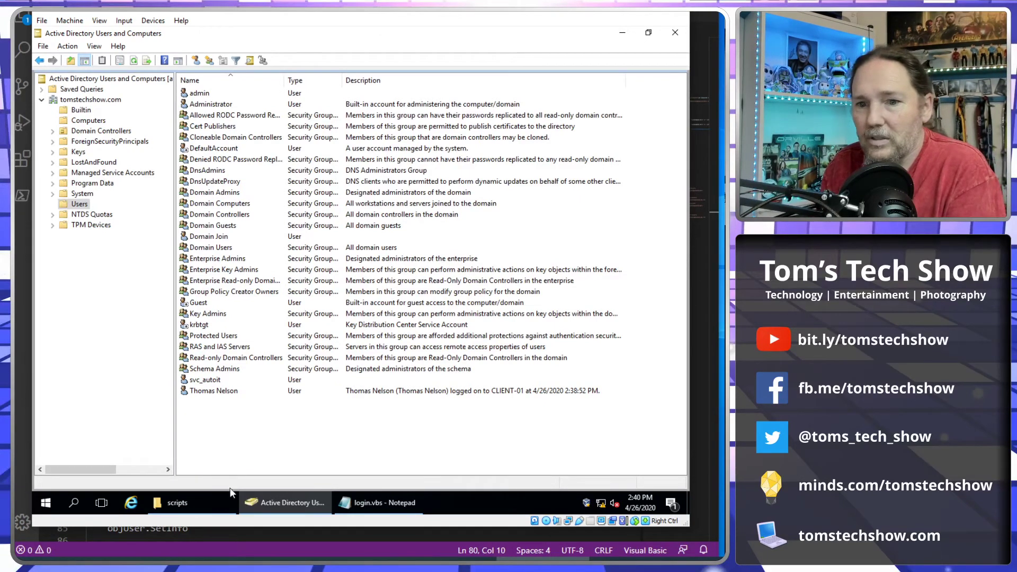
Bring Explorer back to the \\ad-dns-1 server's shares, reopening it from the address history.
click(200, 505)
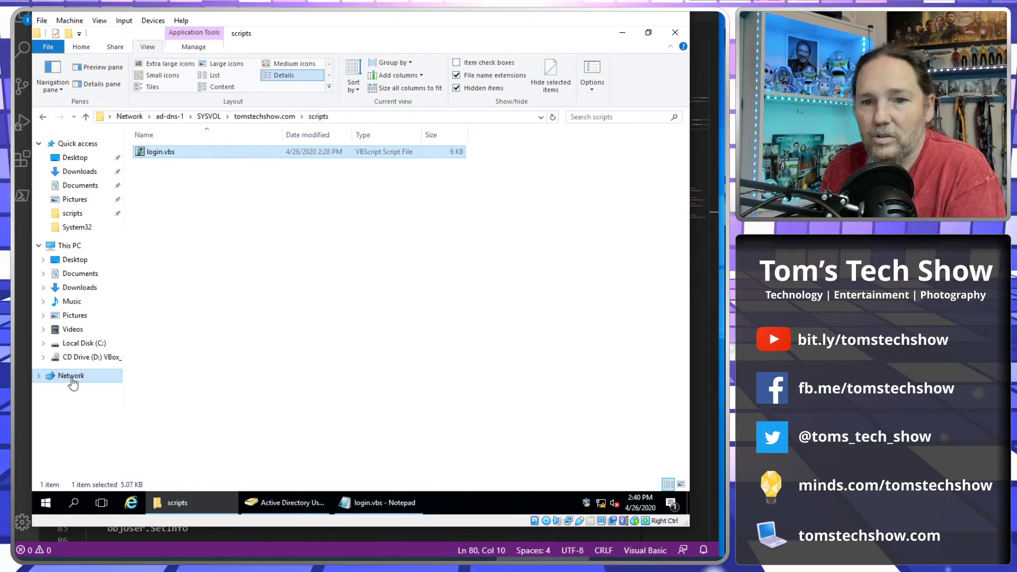
click(170, 117)
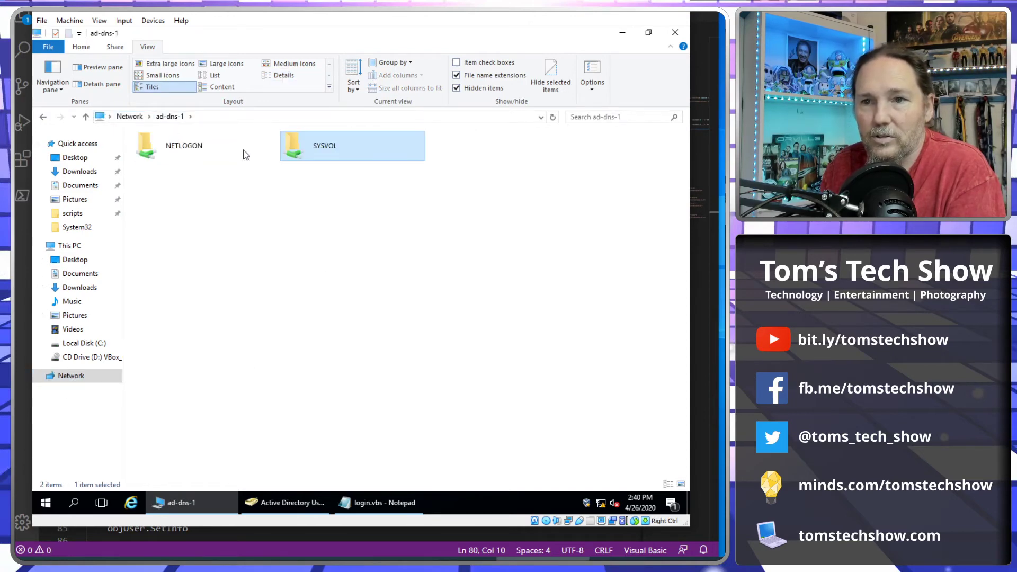
key(alt+Up)
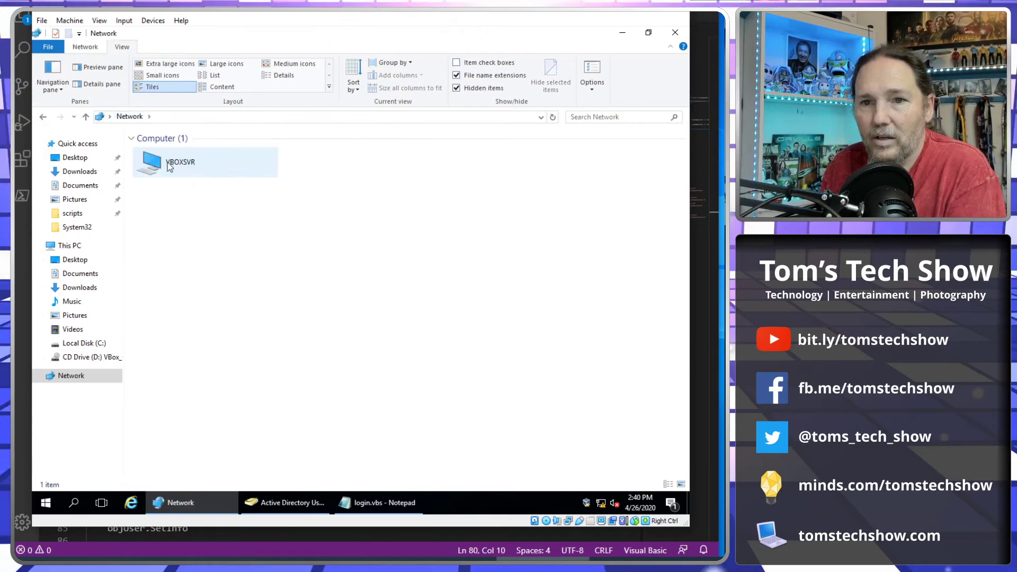
key(alt+d)
key(F4)
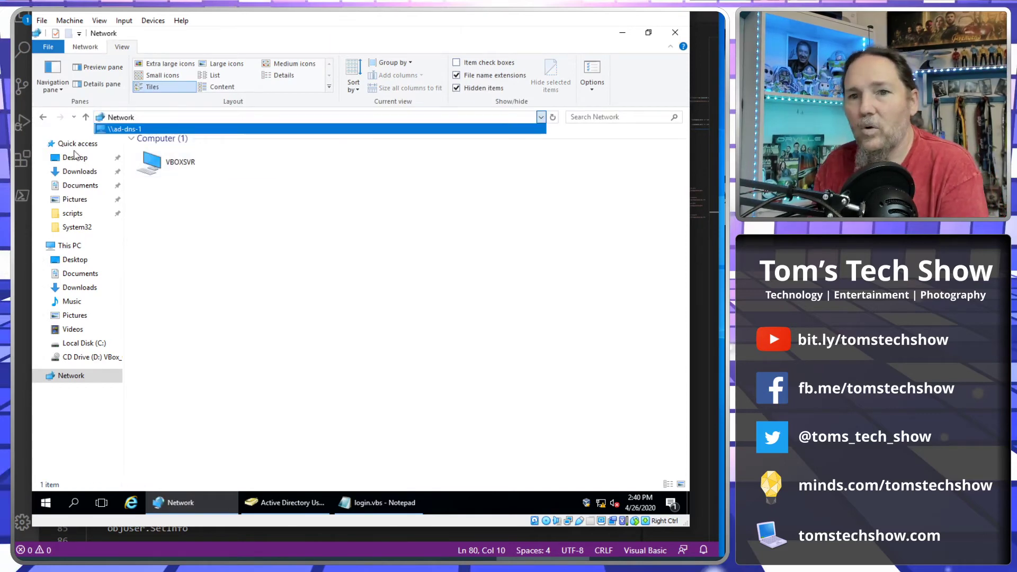
key(Return)
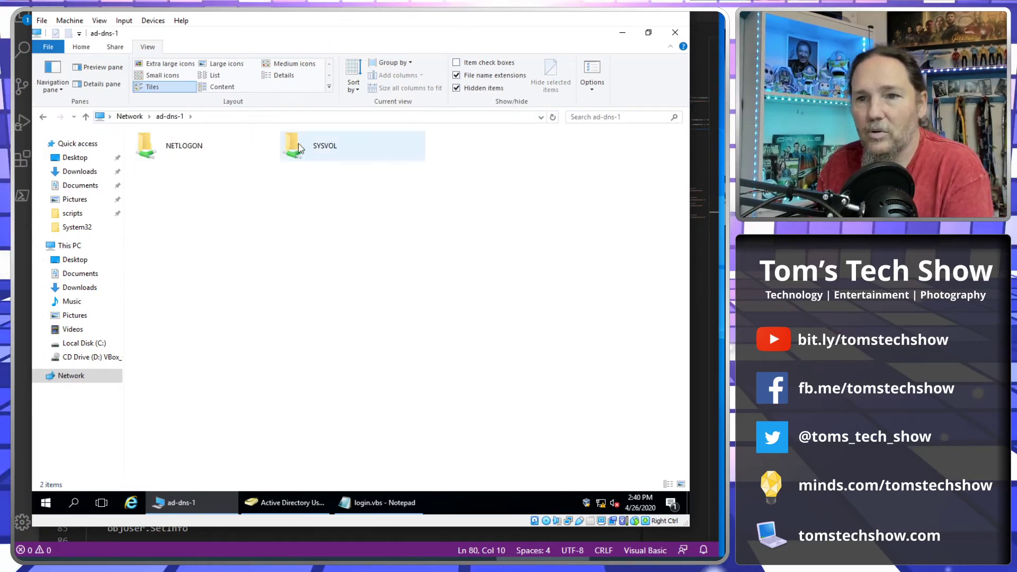
Browse into SYSVOL > tomstechshow.com > scripts and select the login.vbs script.
double_click(299, 151)
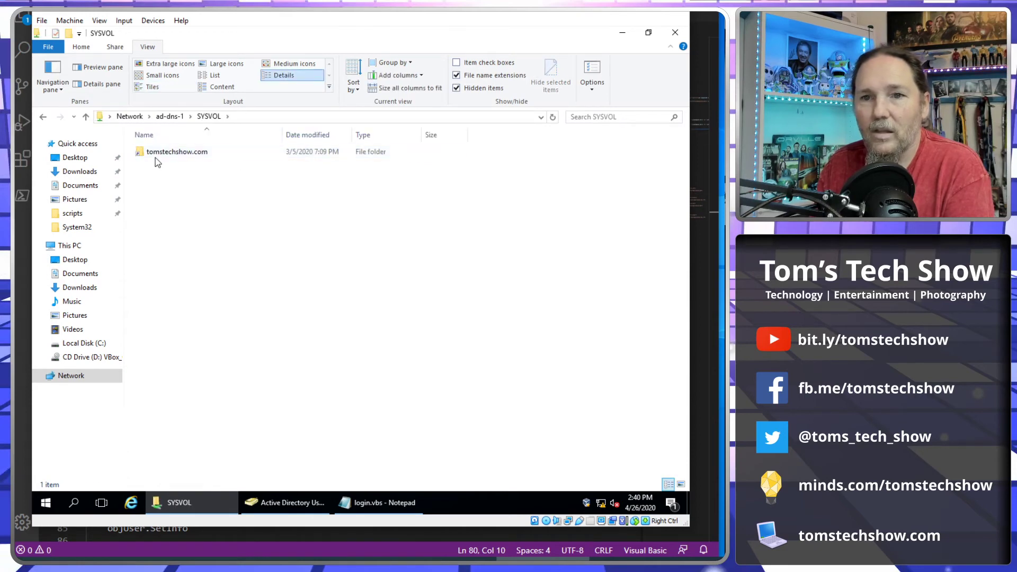
double_click(163, 155)
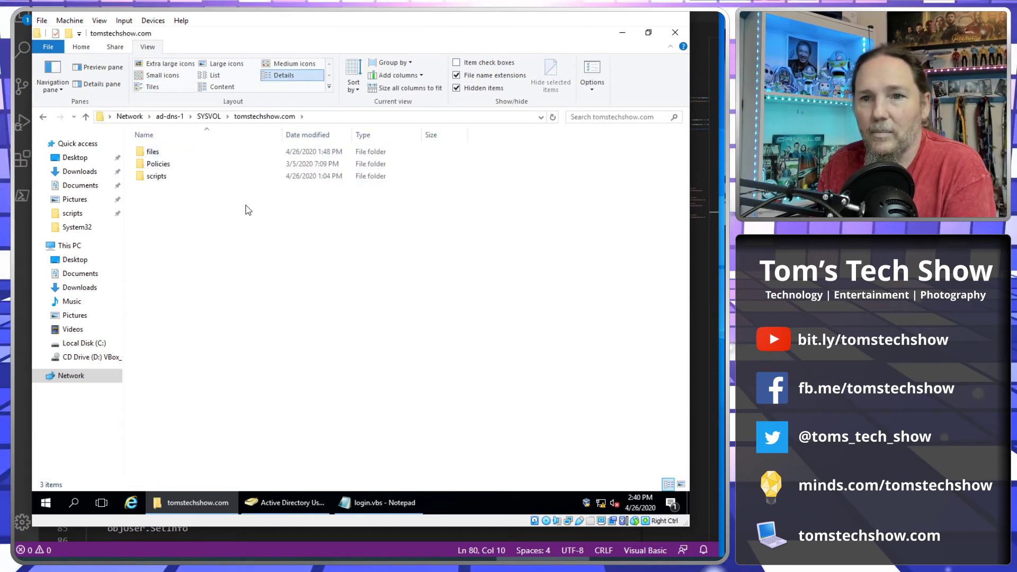
double_click(164, 178)
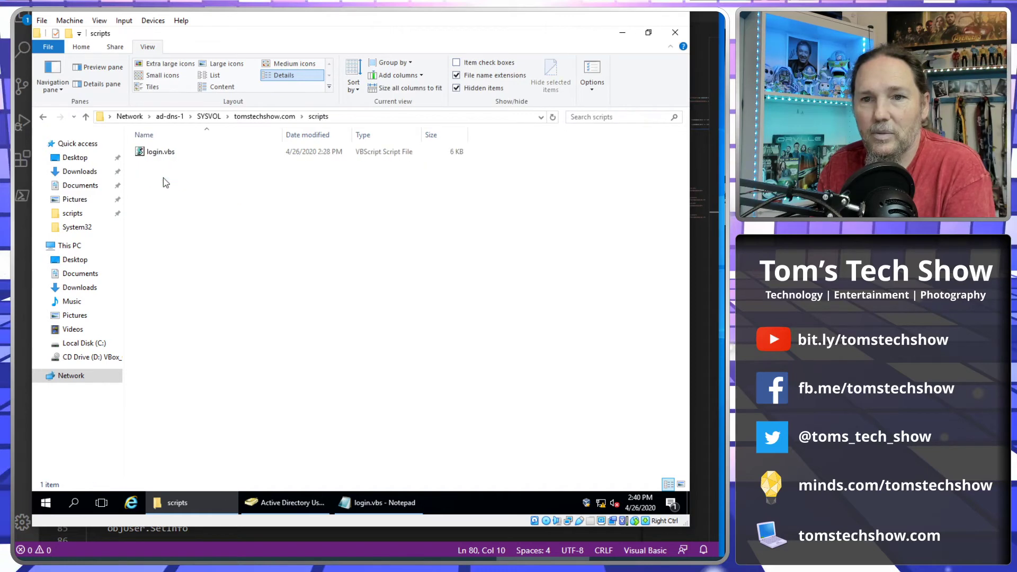
click(162, 155)
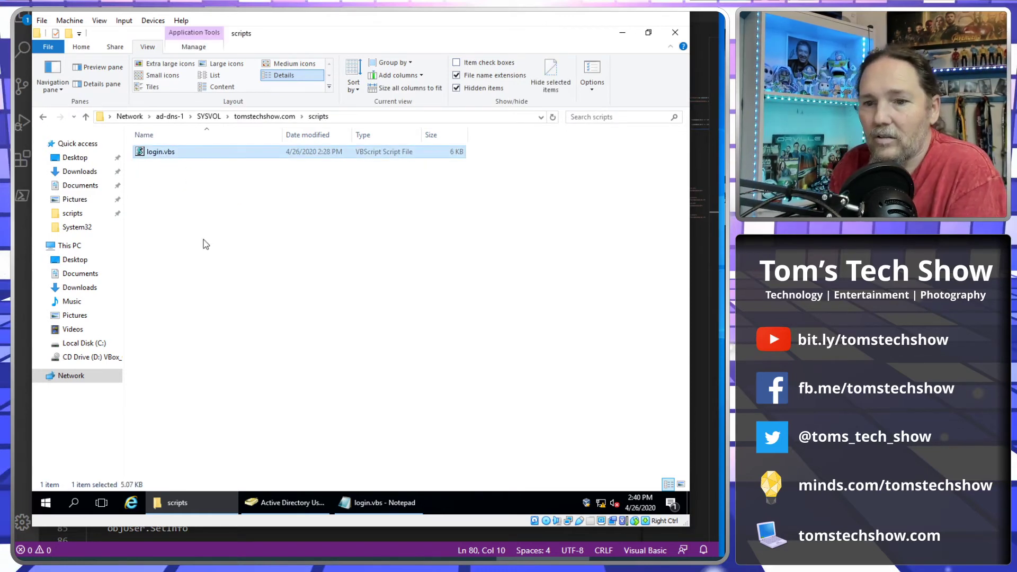
mouse_move(283, 505)
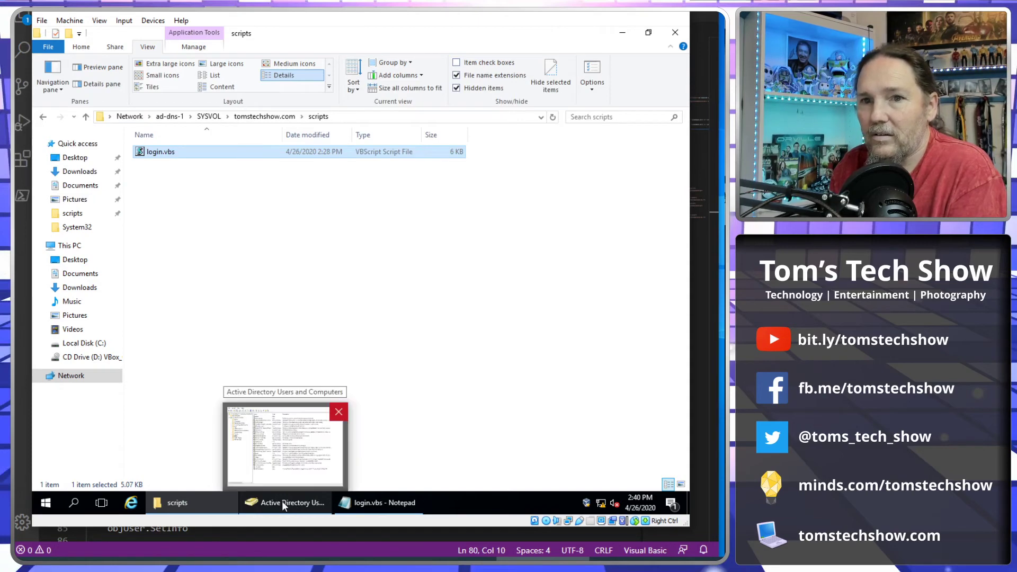
click(287, 504)
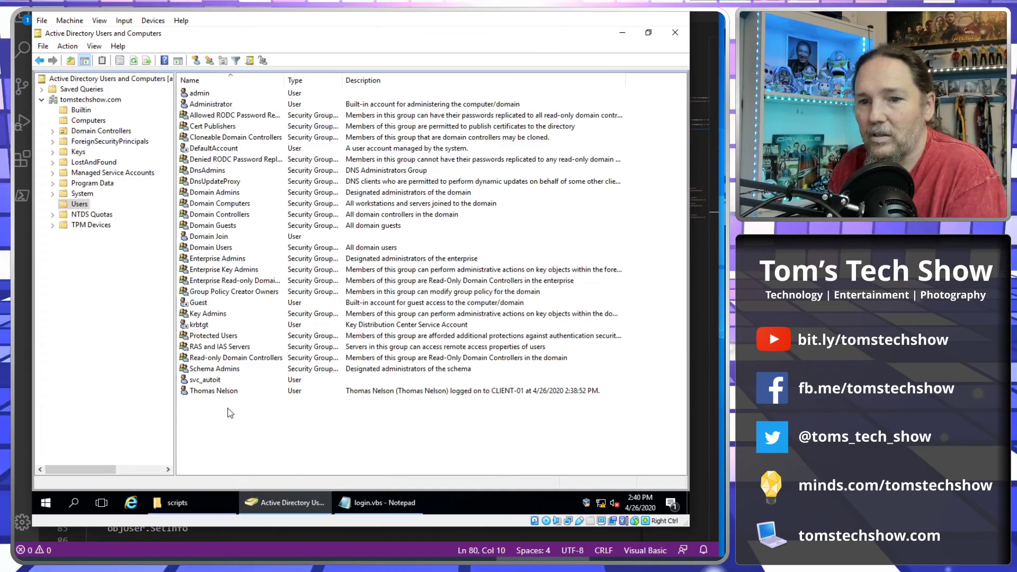
right_click(212, 395)
click(247, 367)
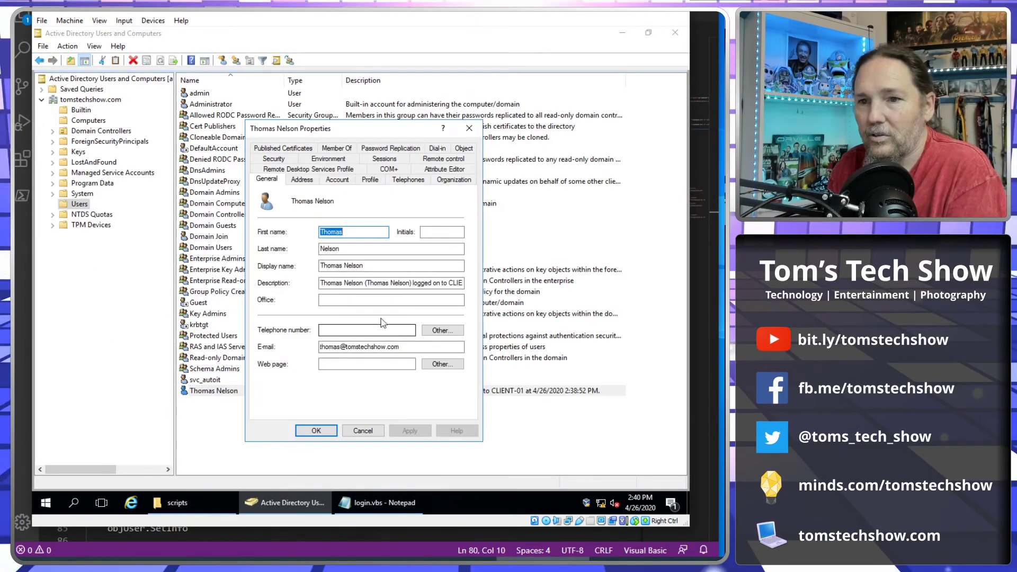
click(370, 180)
click(388, 226)
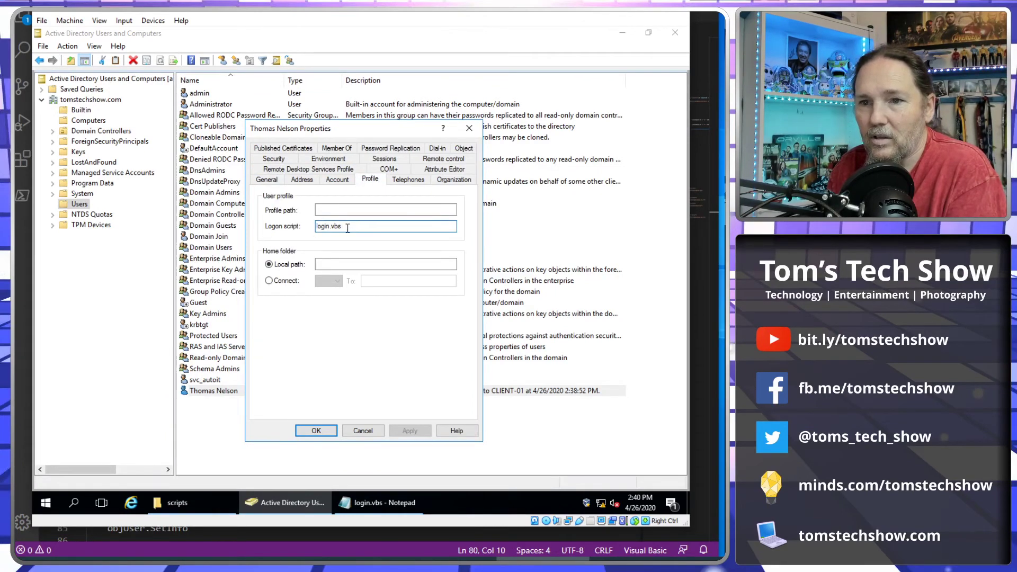
double_click(325, 227)
click(373, 228)
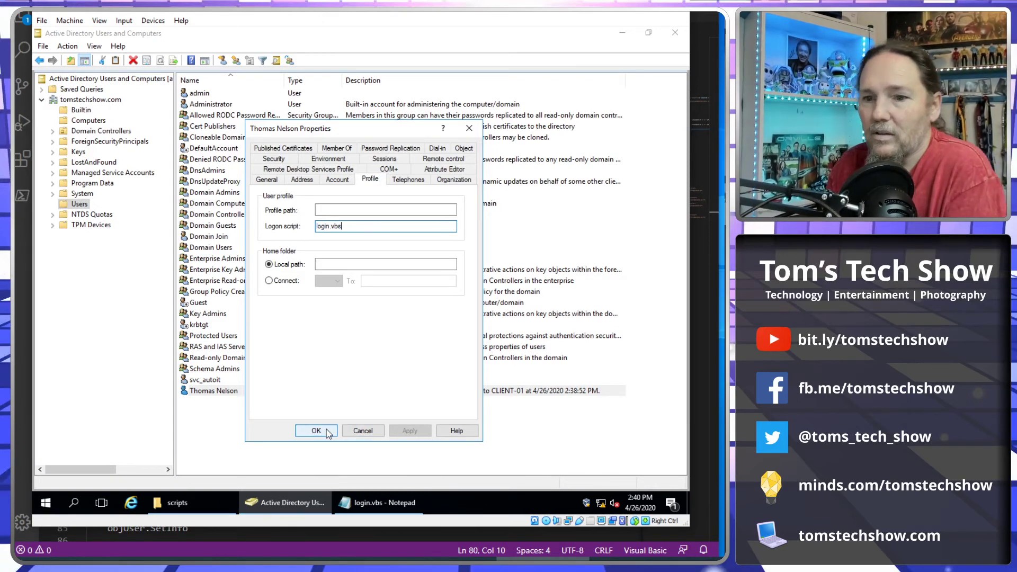
click(316, 432)
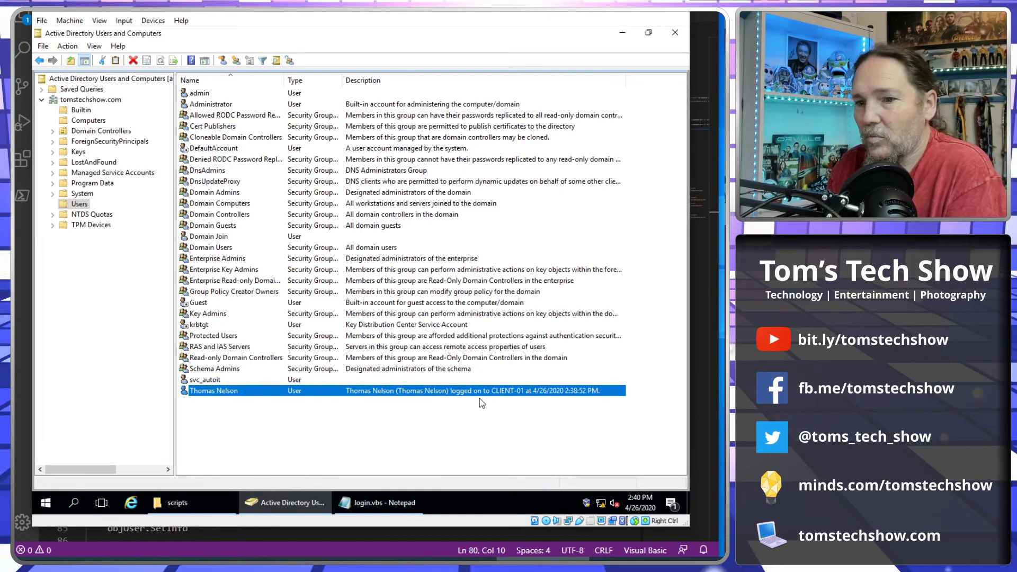